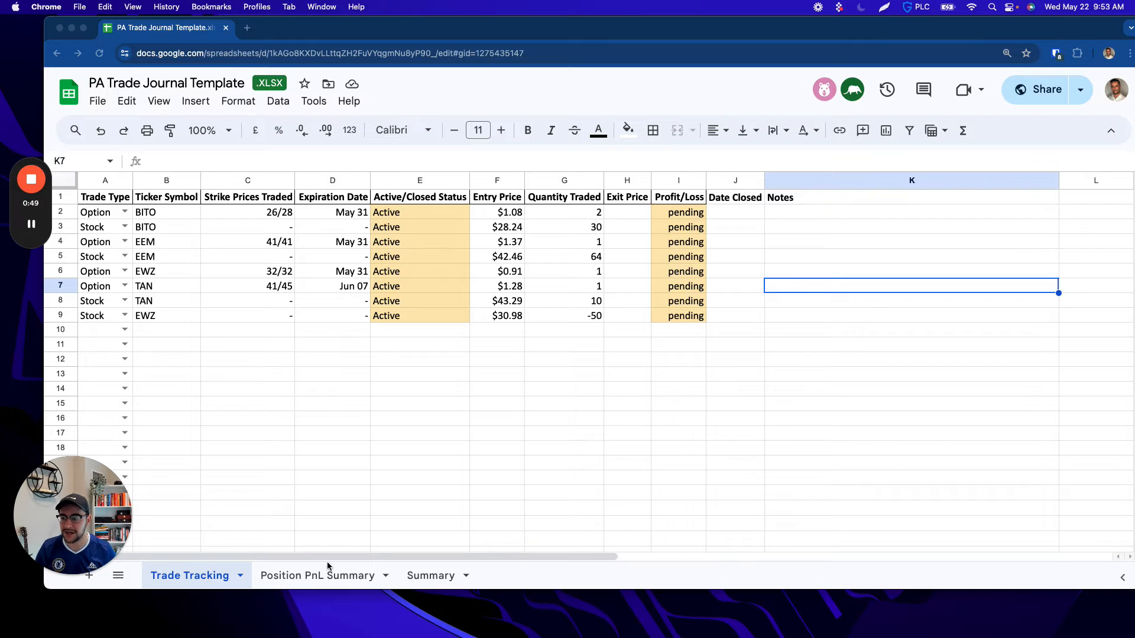
Step: Look over the Position PnL Summary and Summary sheets and return to the Trade Tracking sheet
click(312, 583)
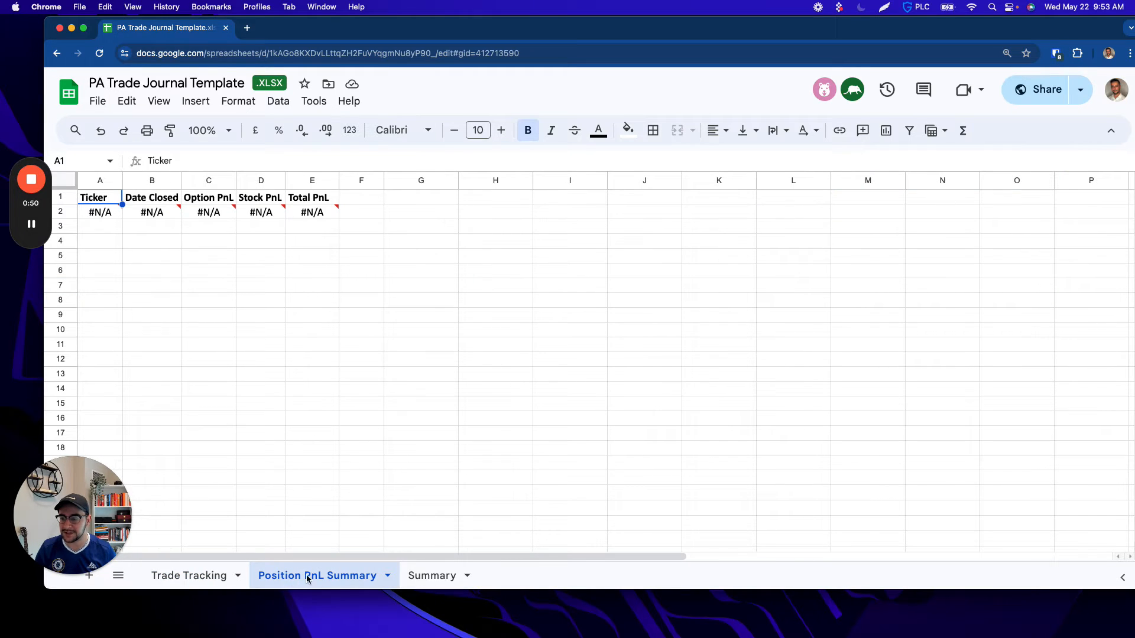
click(427, 577)
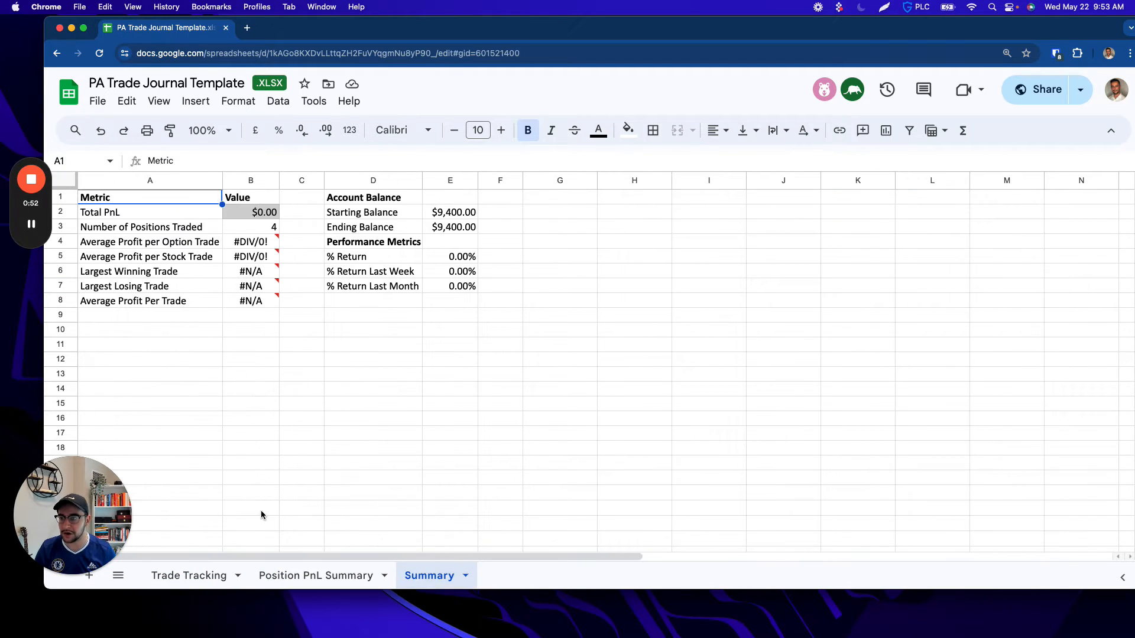
click(192, 581)
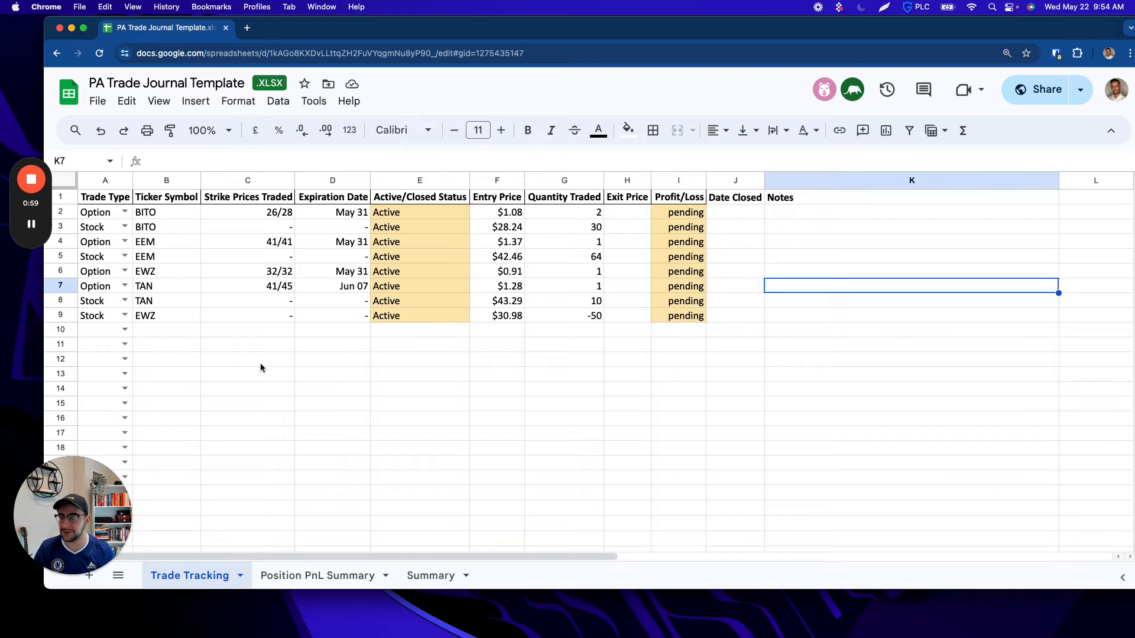
Step: Add an Option trade in row 10 with ticker symbol ABC and strike prices 100/100
click(125, 329)
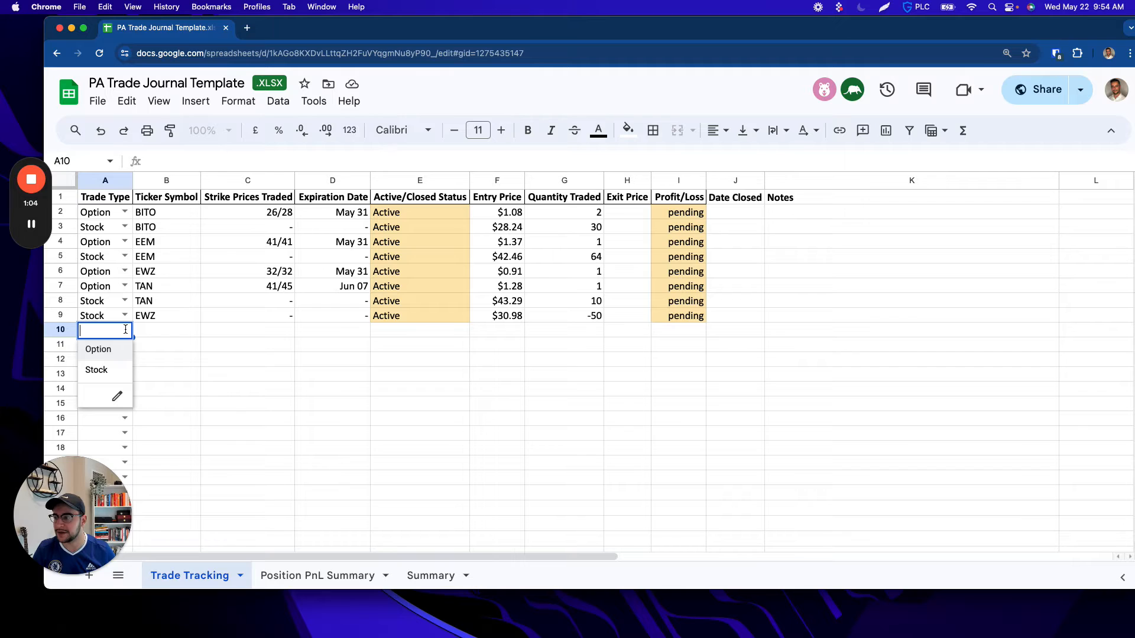
click(100, 349)
click(162, 335)
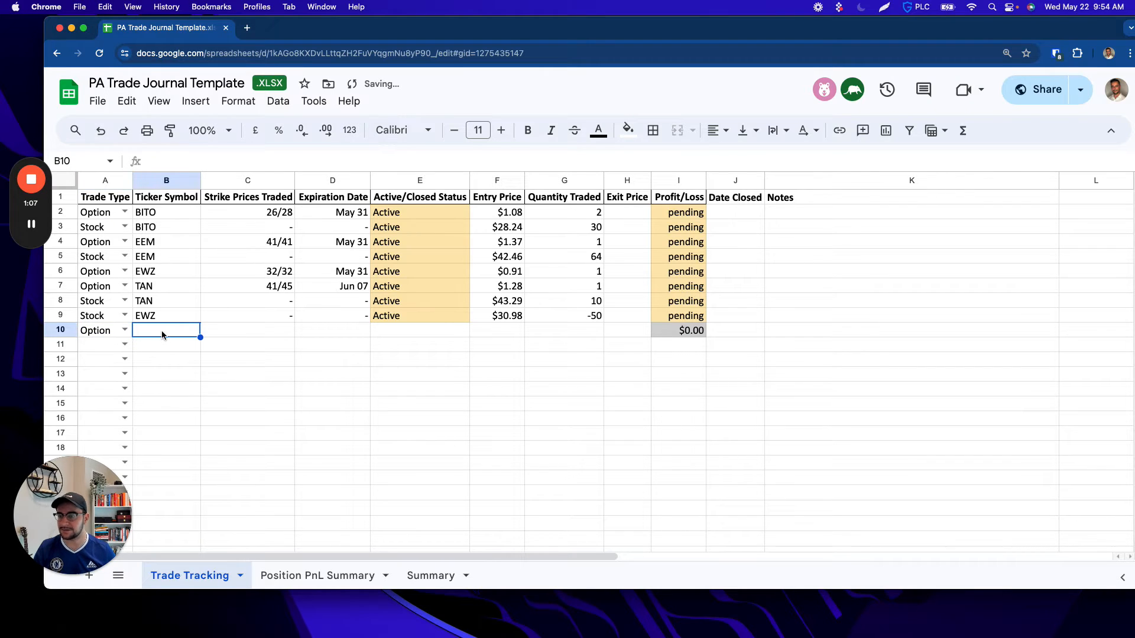
text(ABC)
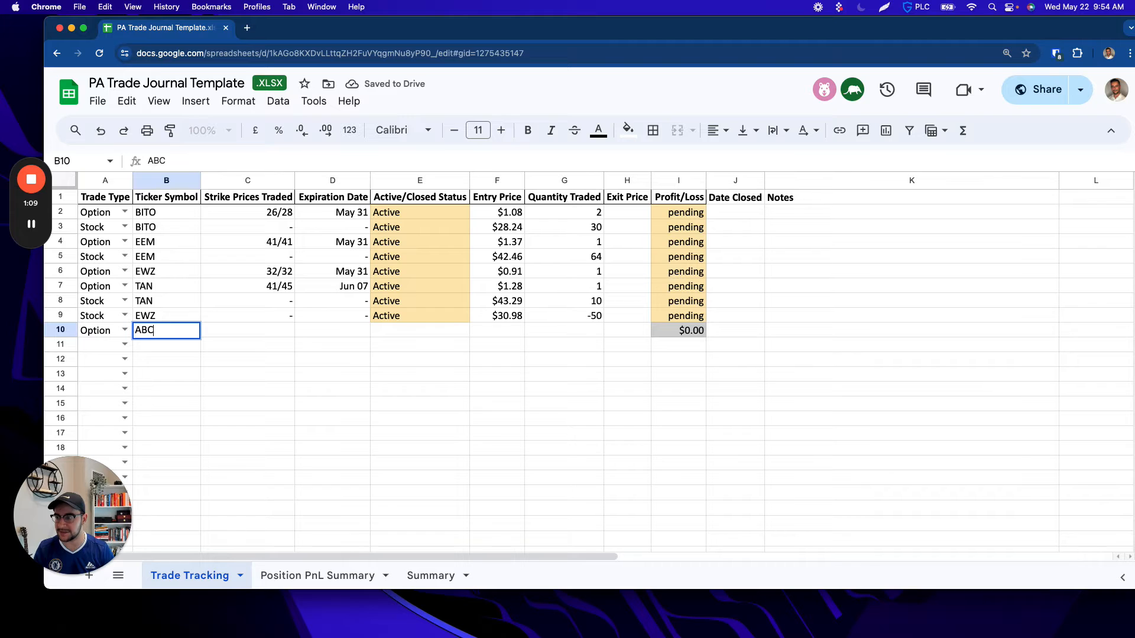
key(Tab)
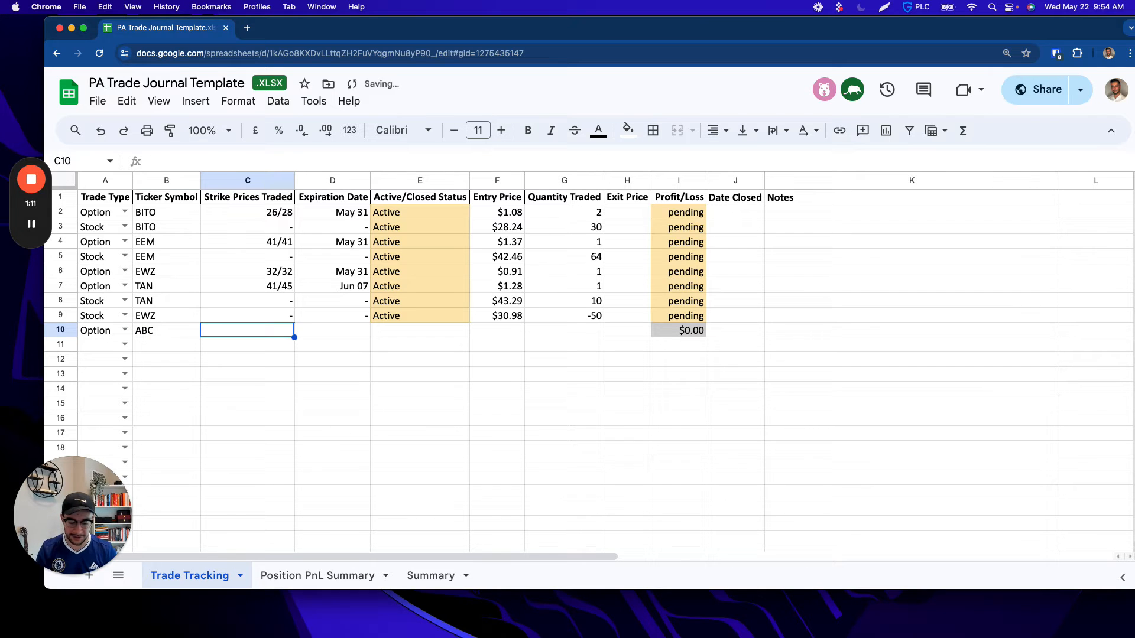
text(100/100)
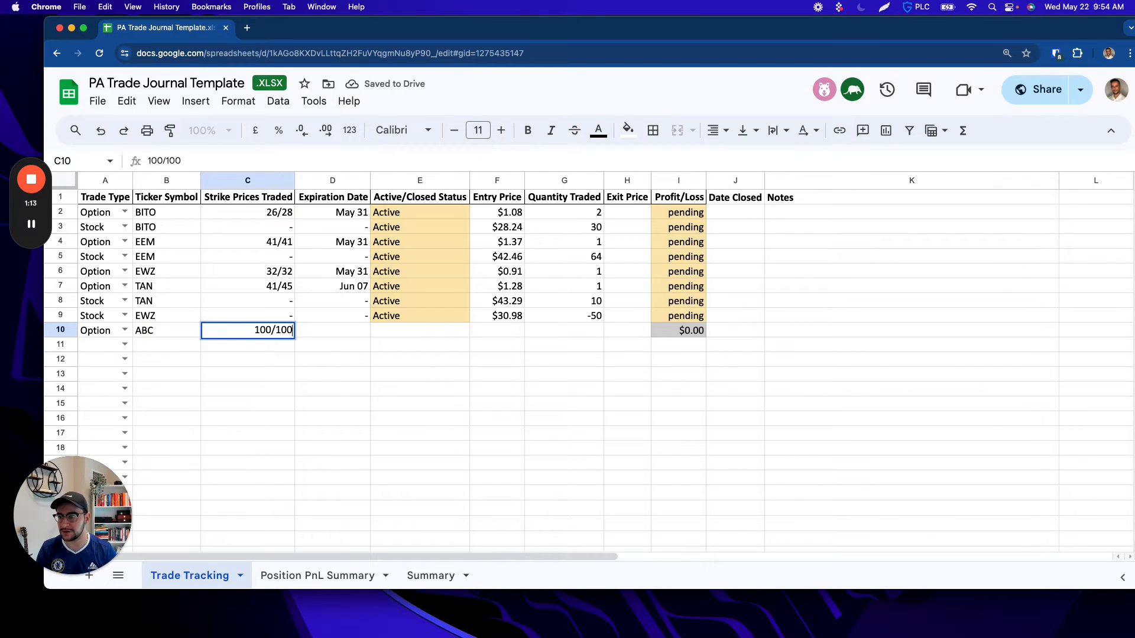
key(Tab)
Step: Fill in the ABC option trade in row 10 with expiration date May 31, entry price 5 and quantity 1
text(May)
key(BackSpace)
key(BackSpace)
key(BackSpace)
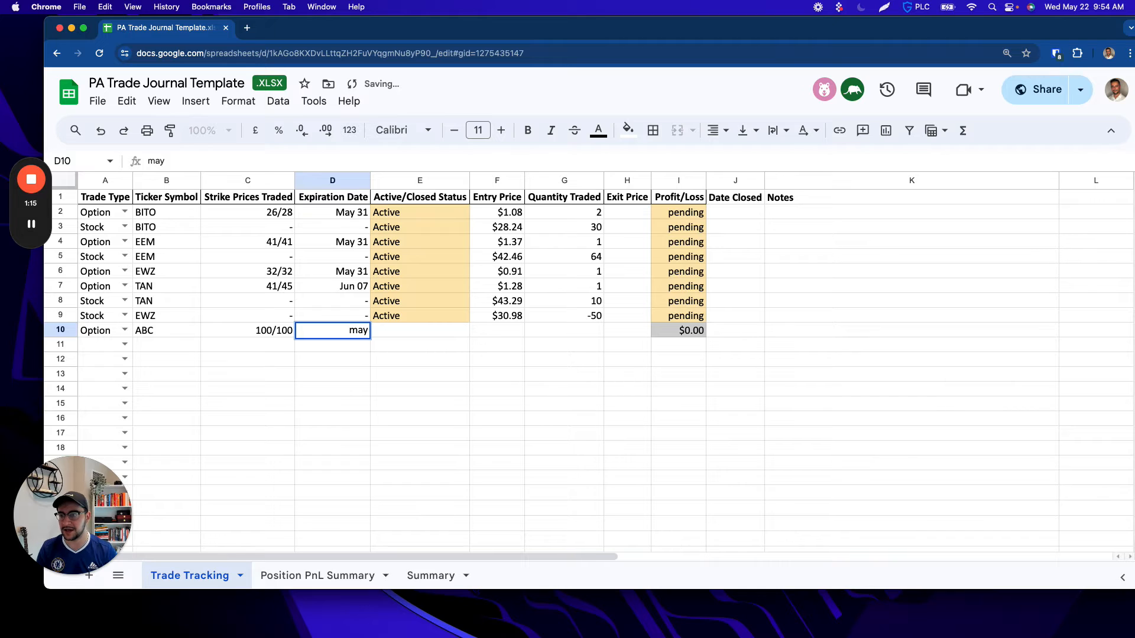
text(May 31)
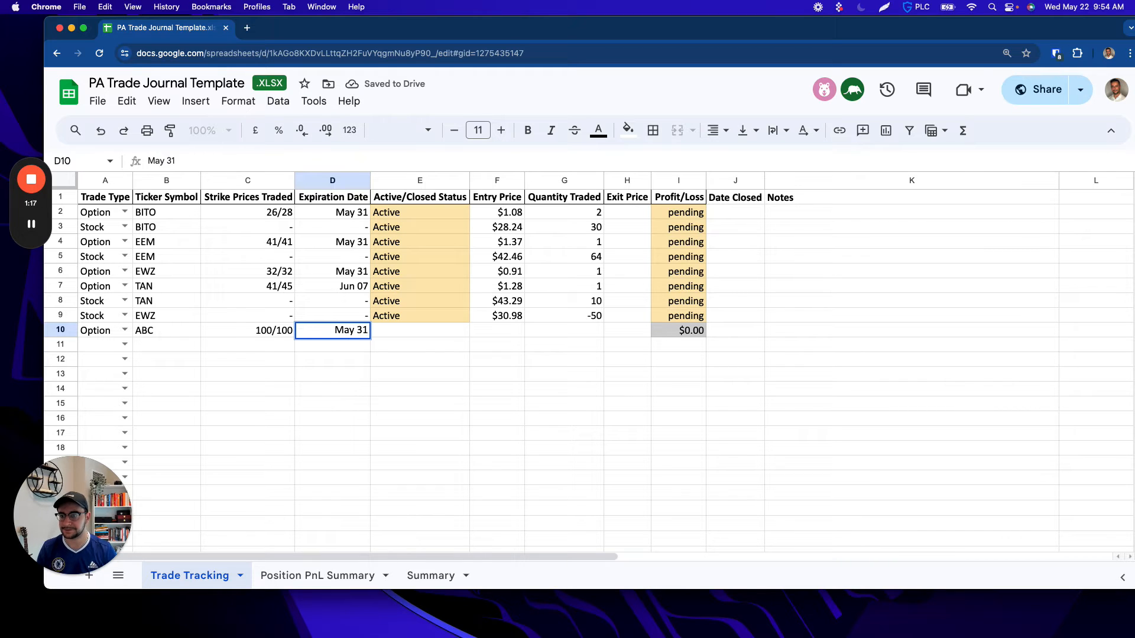
key(Tab)
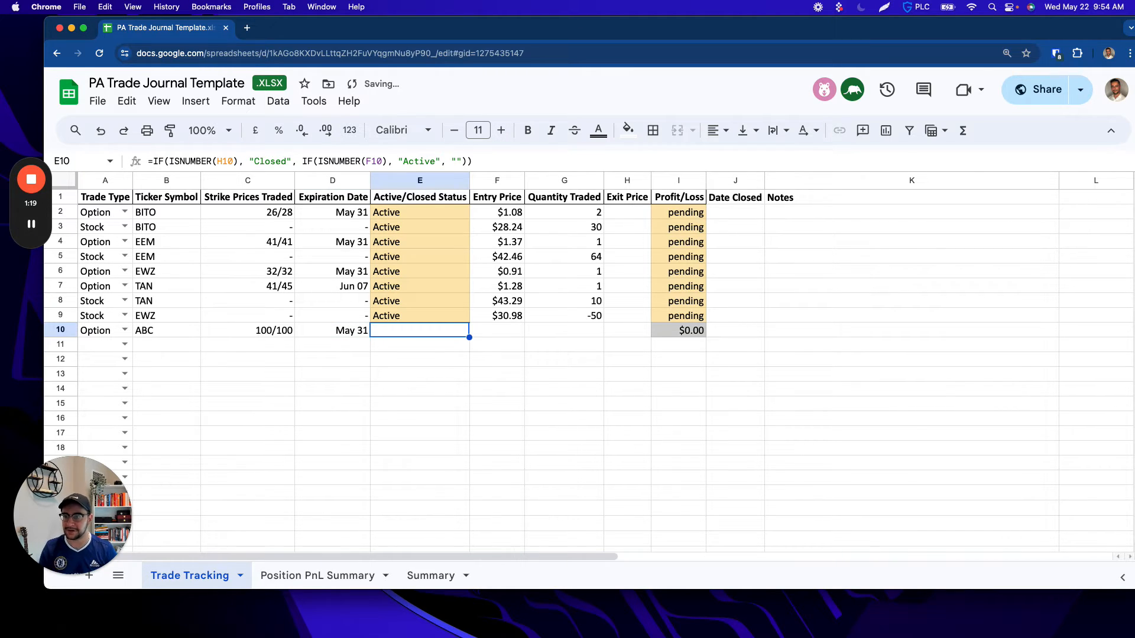
key(Tab)
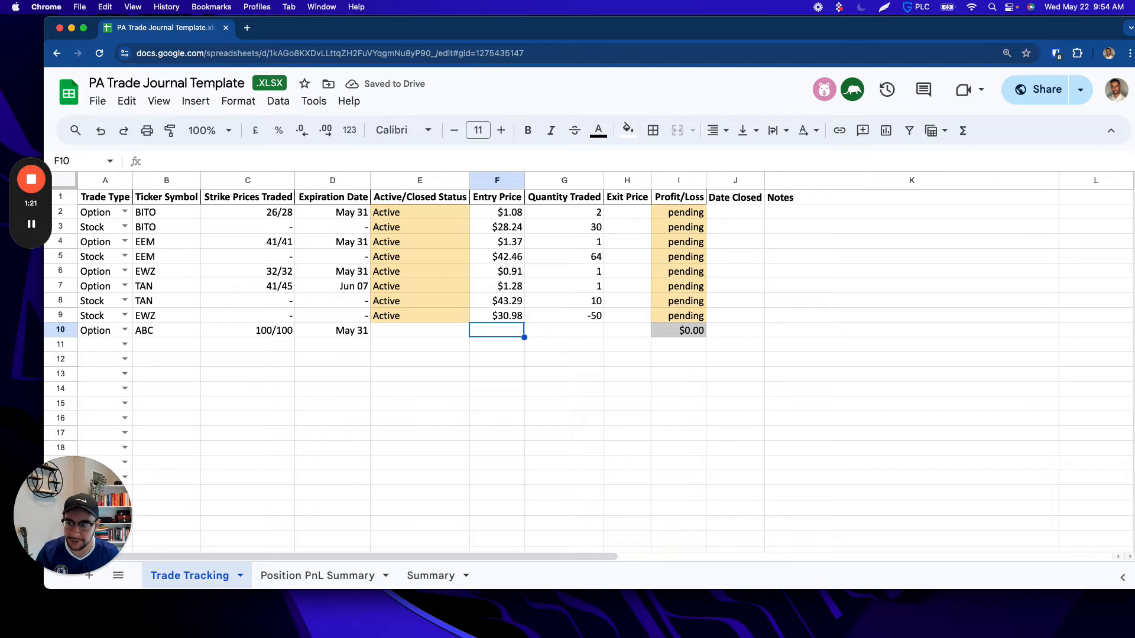
text(5)
key(Tab)
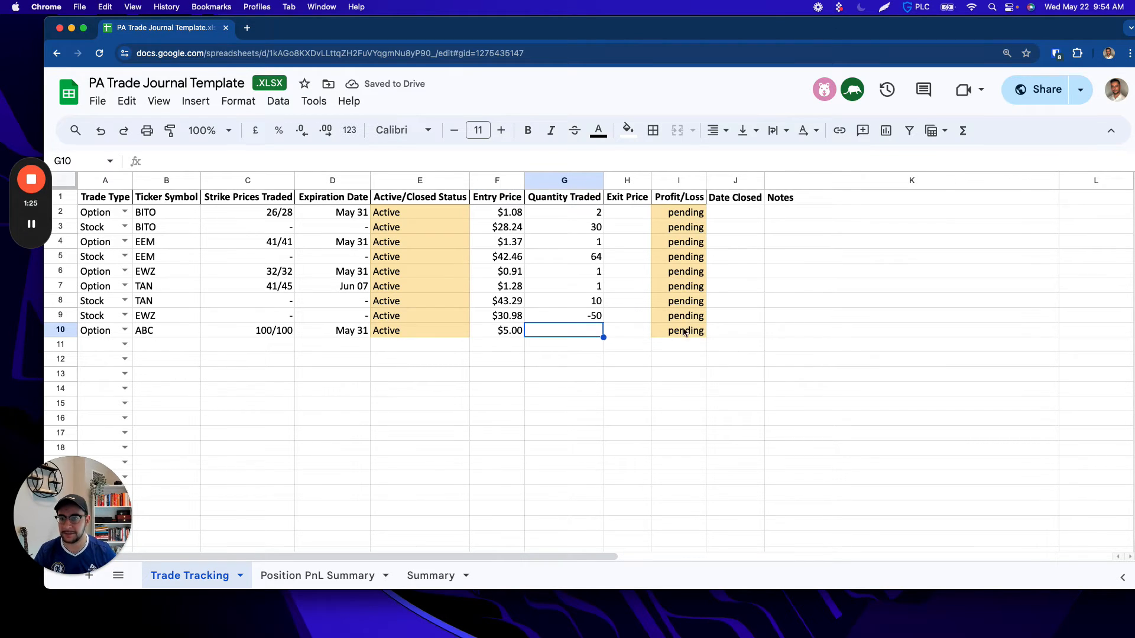
text(1)
key(Tab)
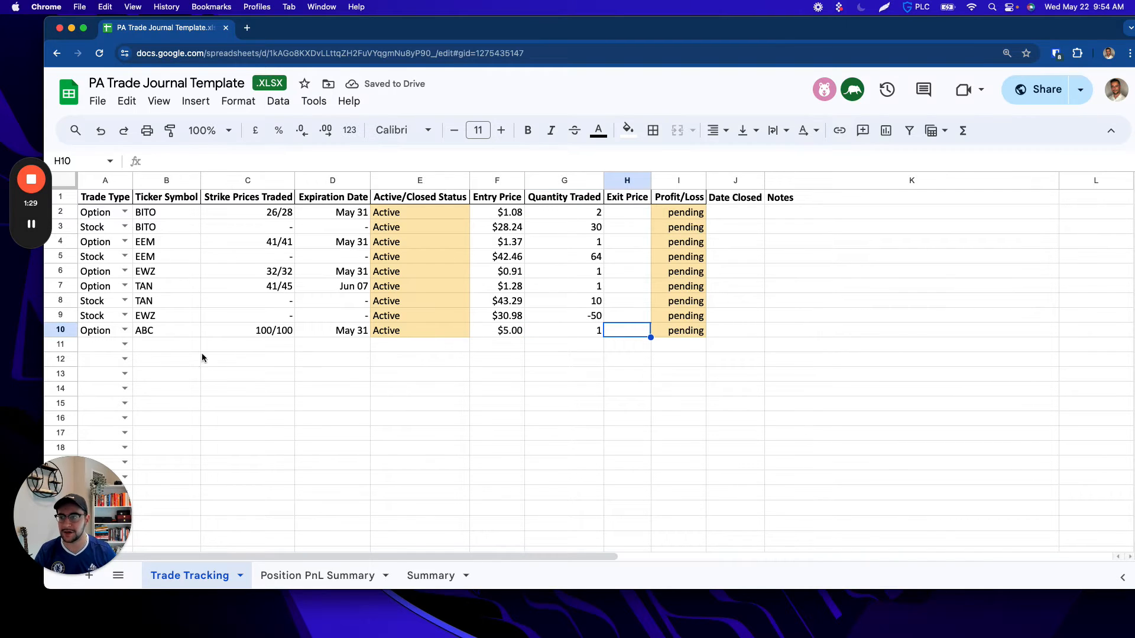
Step: Add a Stock trade in row 11 with ticker symbol ABC and dashes for the strike prices and expiration date
click(97, 349)
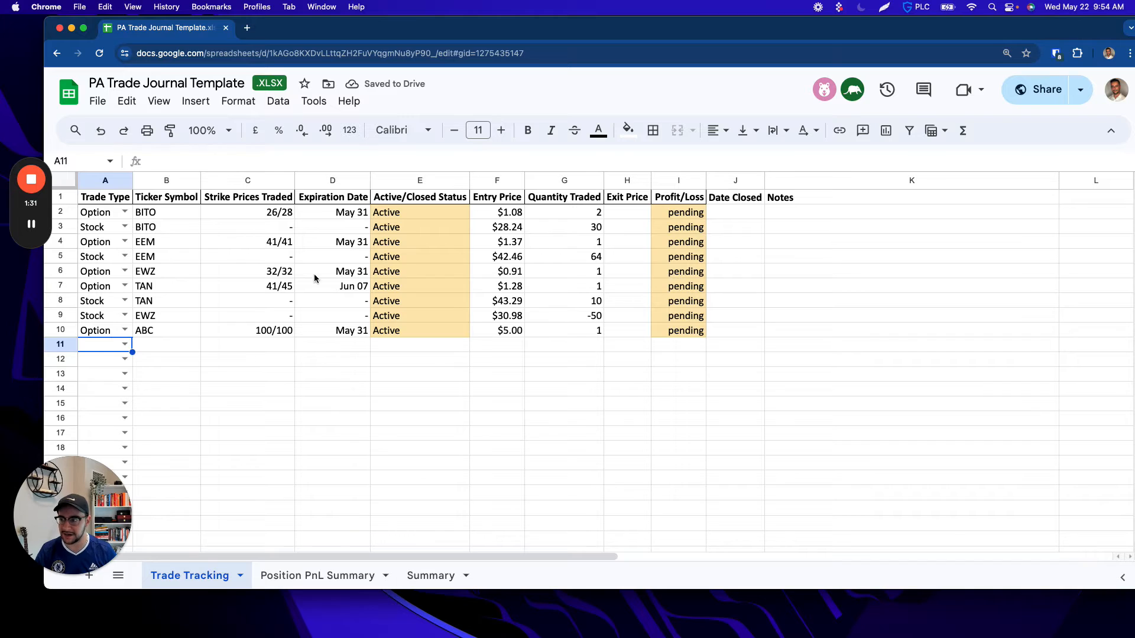
click(124, 344)
click(96, 383)
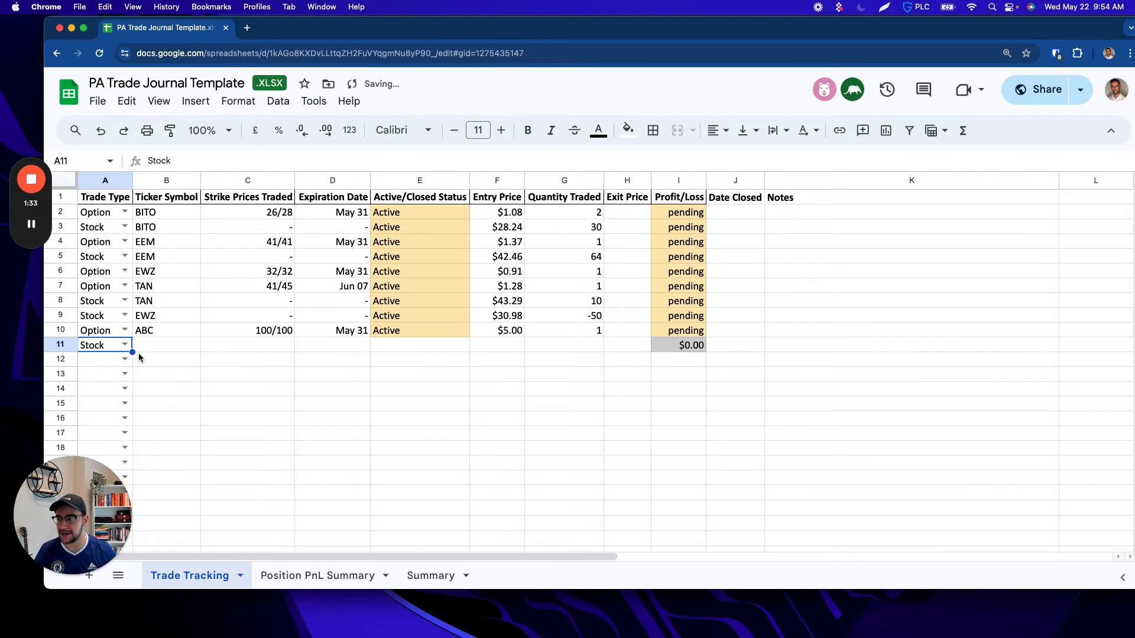
click(170, 349)
text(ABC)
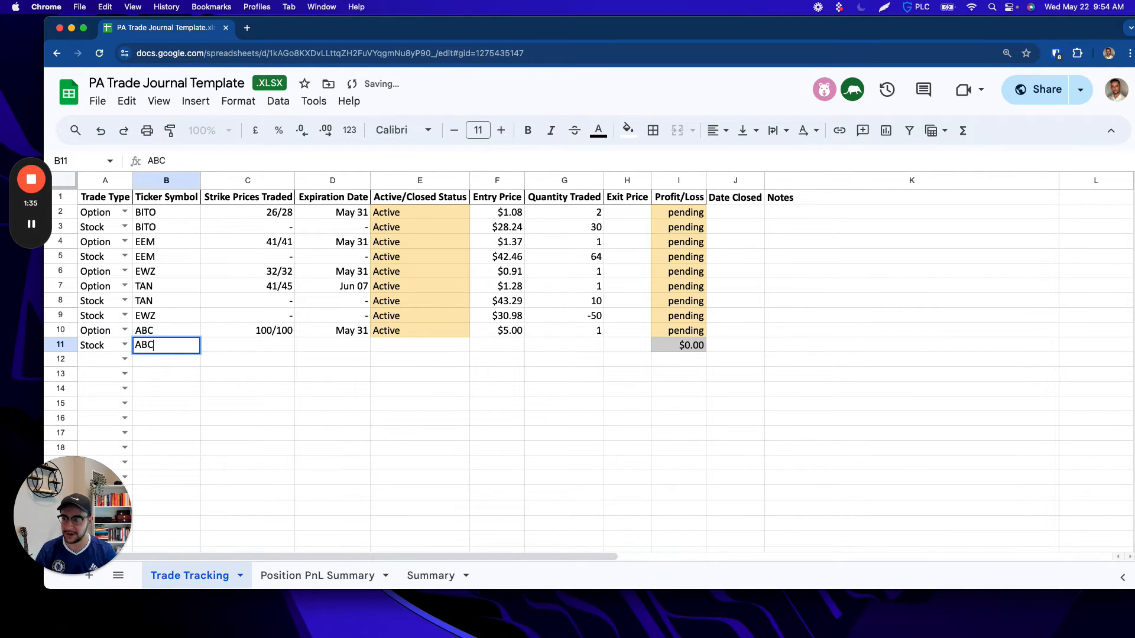
key(Tab)
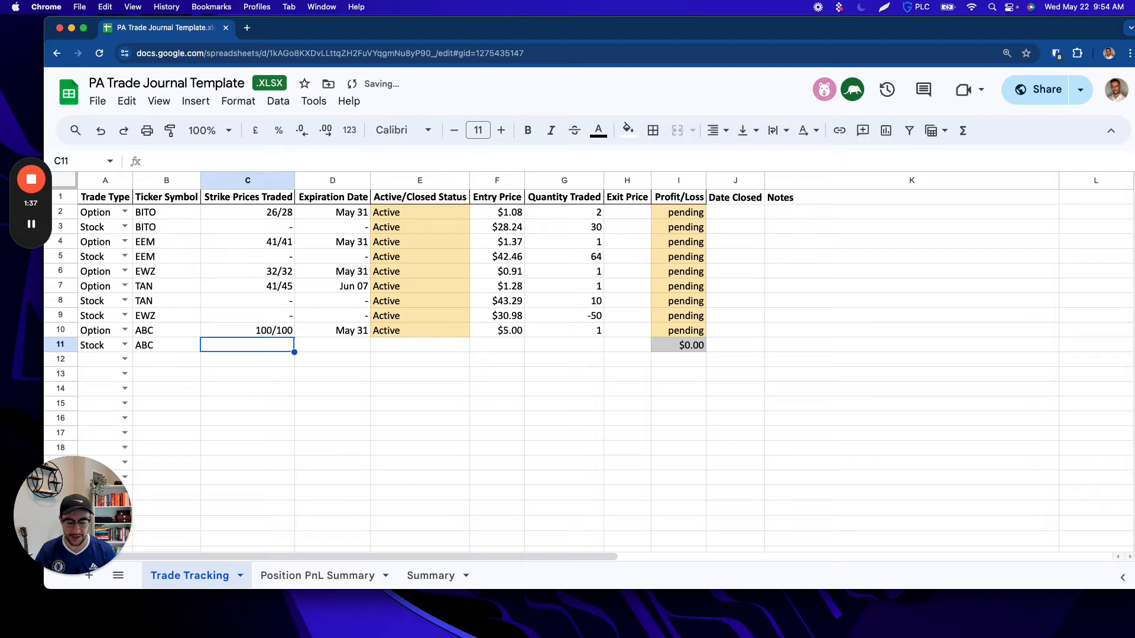
text(-)
key(Tab)
text(-)
key(Tab)
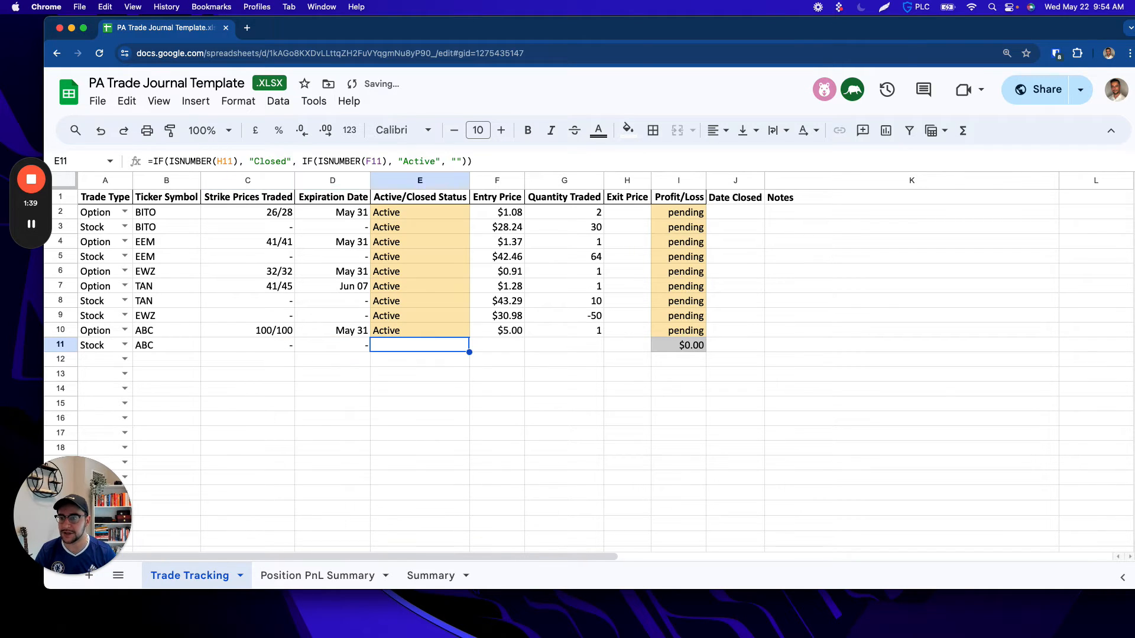
Step: Enter an entry price of 101 and a quantity of 20 for the ABC stock trade in row 11
key(Tab)
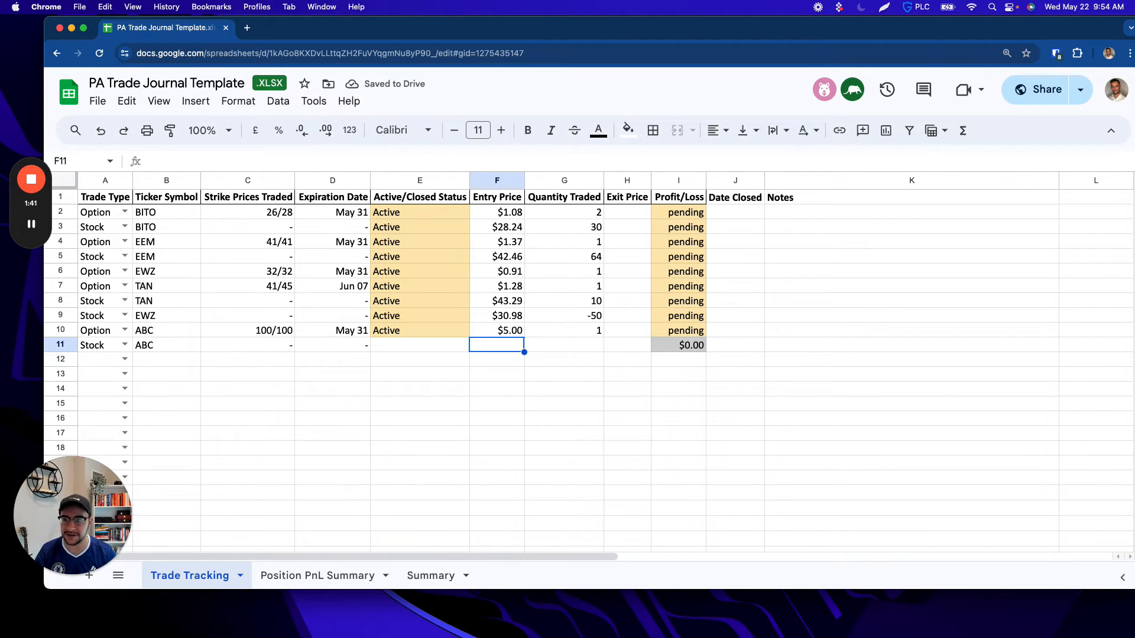
text(101)
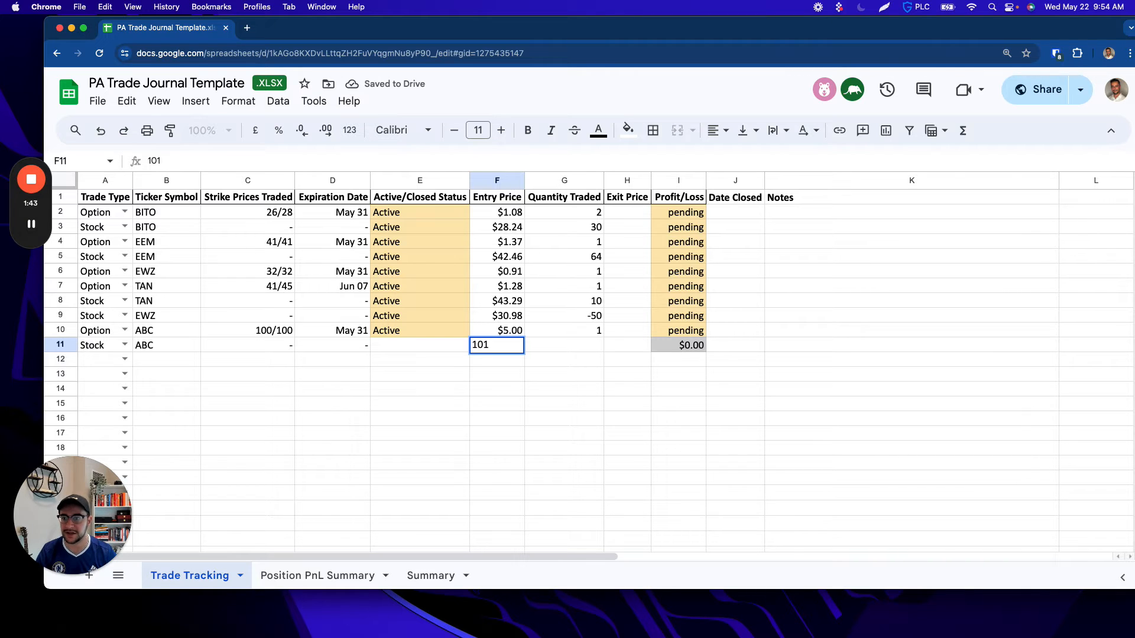
key(Tab)
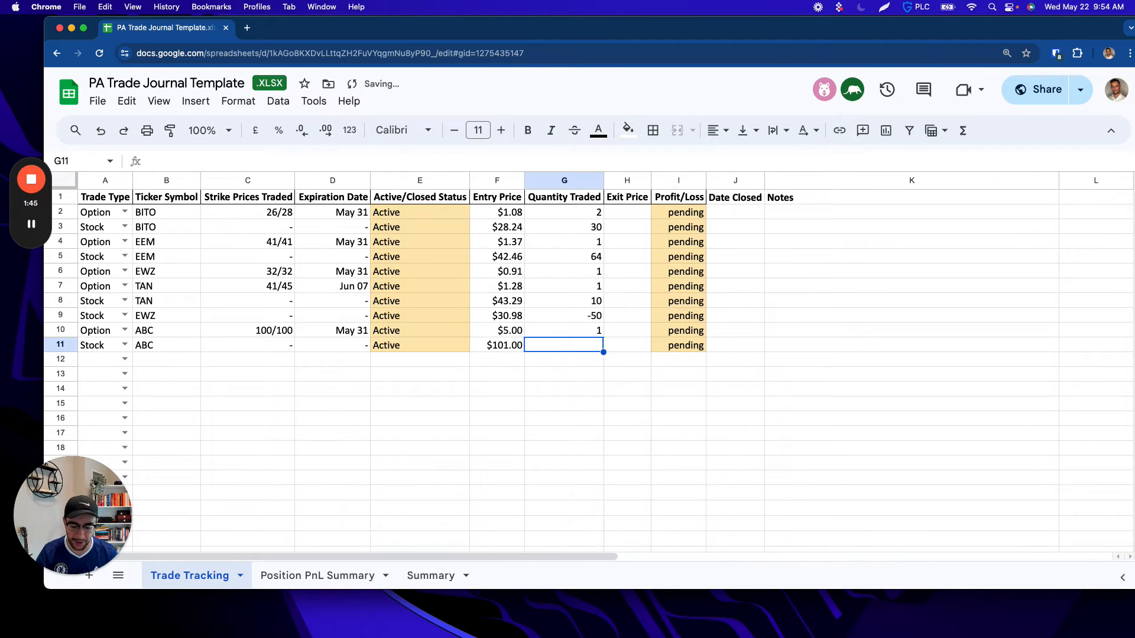
text(20)
key(Tab)
key(Return)
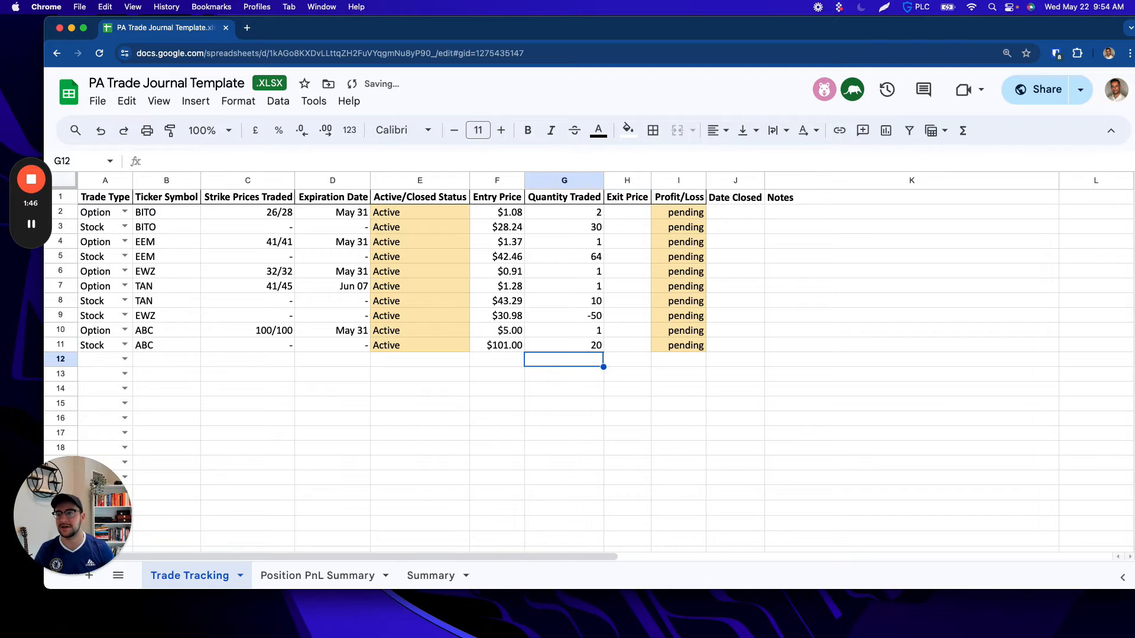
Step: Add a second ABC Stock trade in row 12 with dashes for the strike prices and expiration date
key(Left)
key(Left)
key(Left)
key(Left)
key(Left)
key(Left)
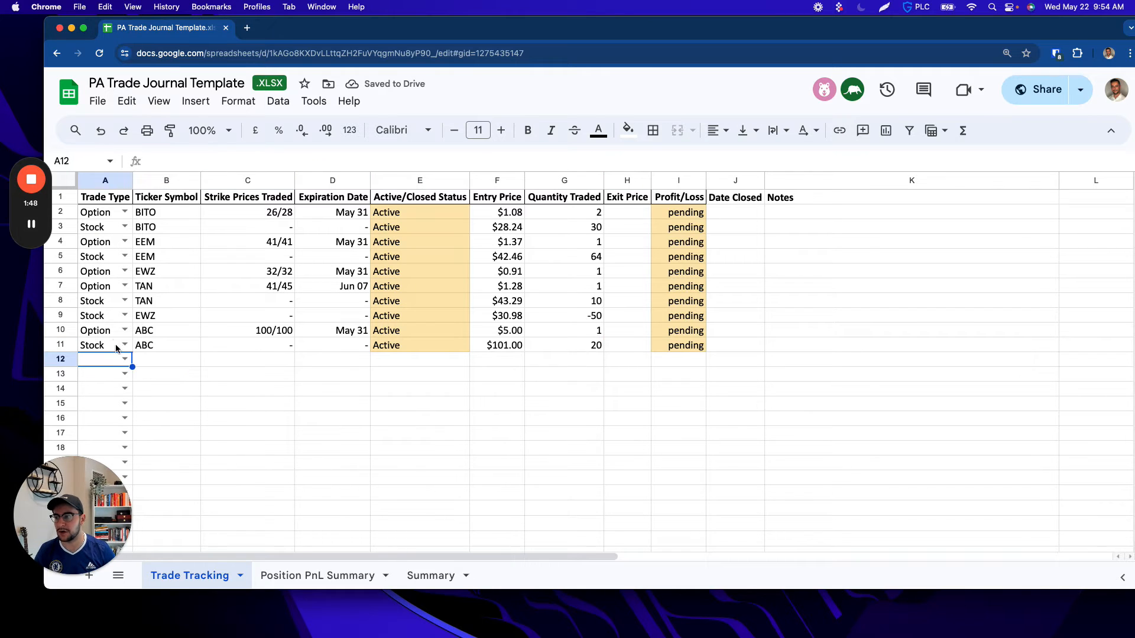
click(125, 359)
click(96, 400)
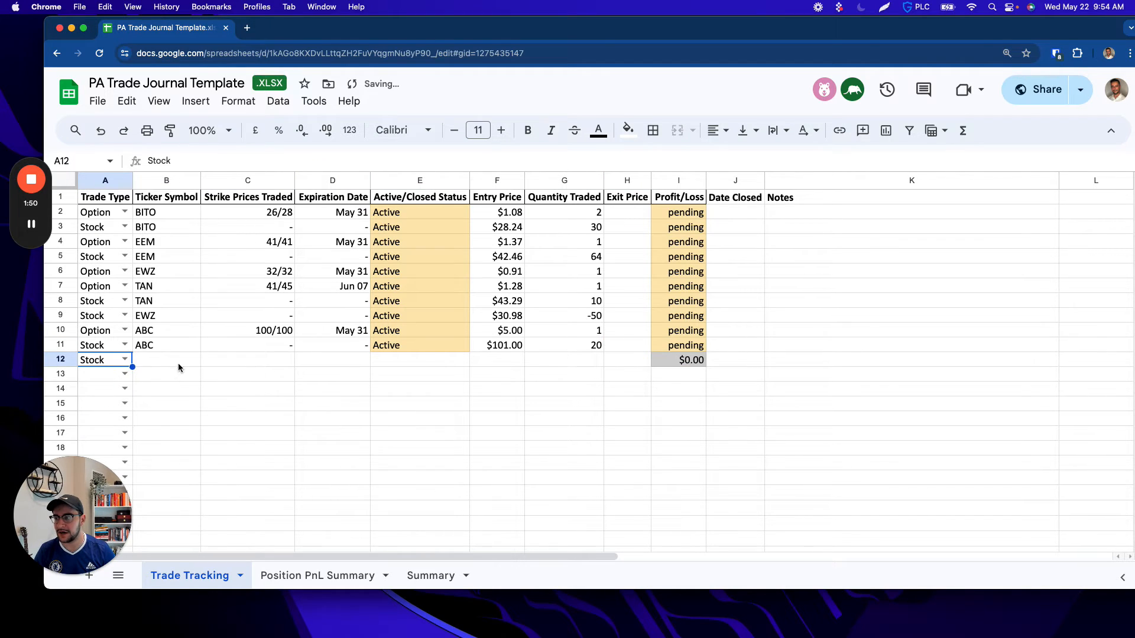
click(180, 360)
text(ABC)
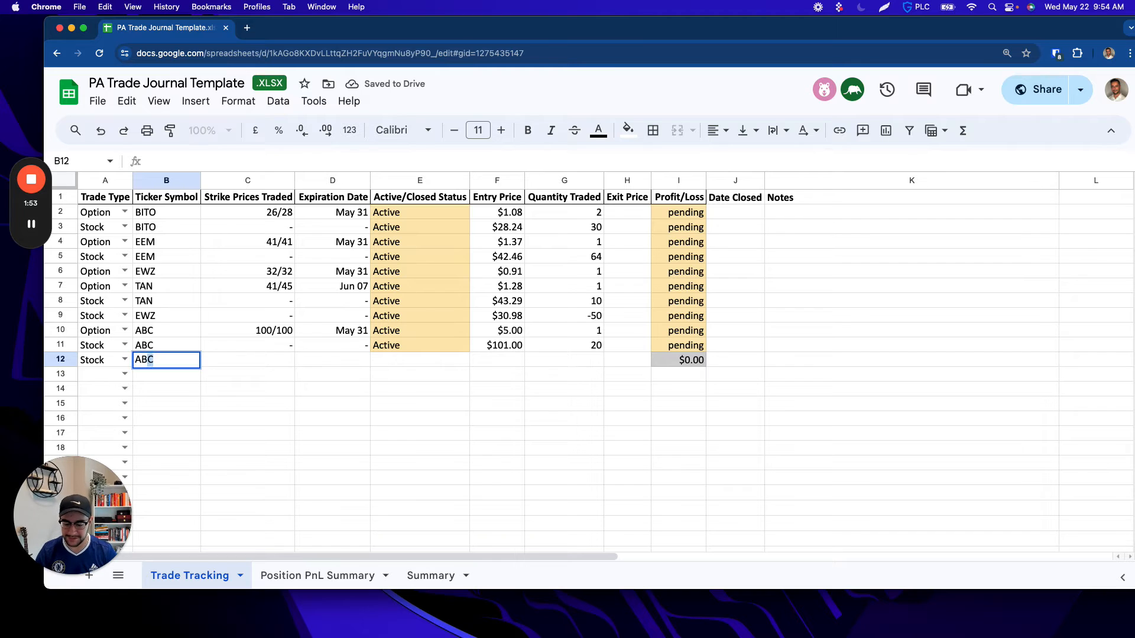
key(Tab)
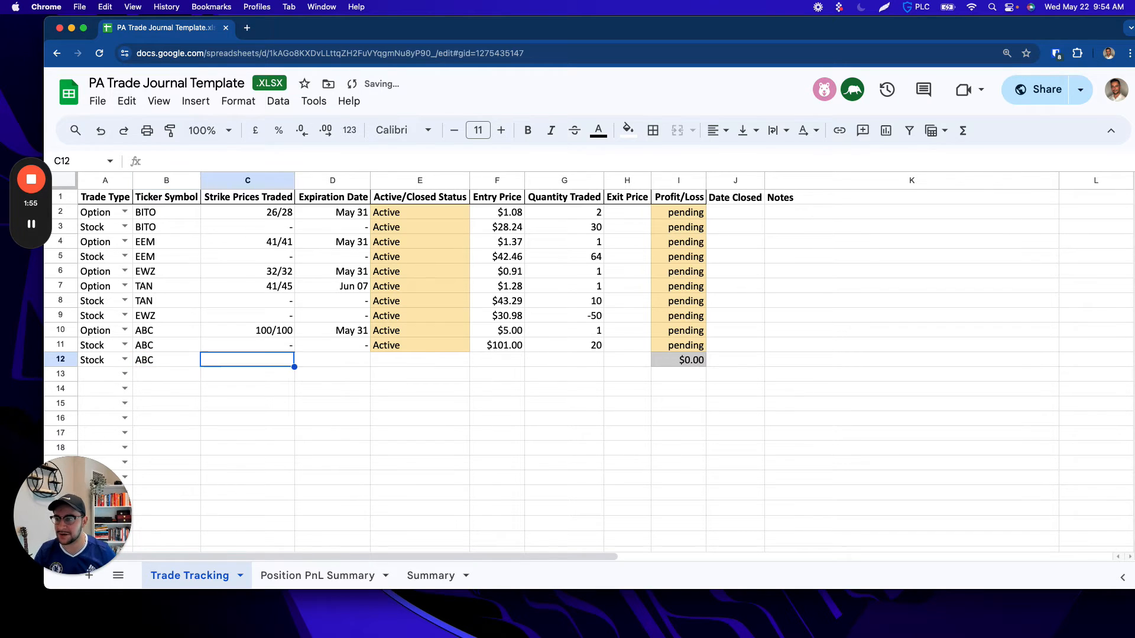
key(Tab)
key(Tab)
key(Tab)
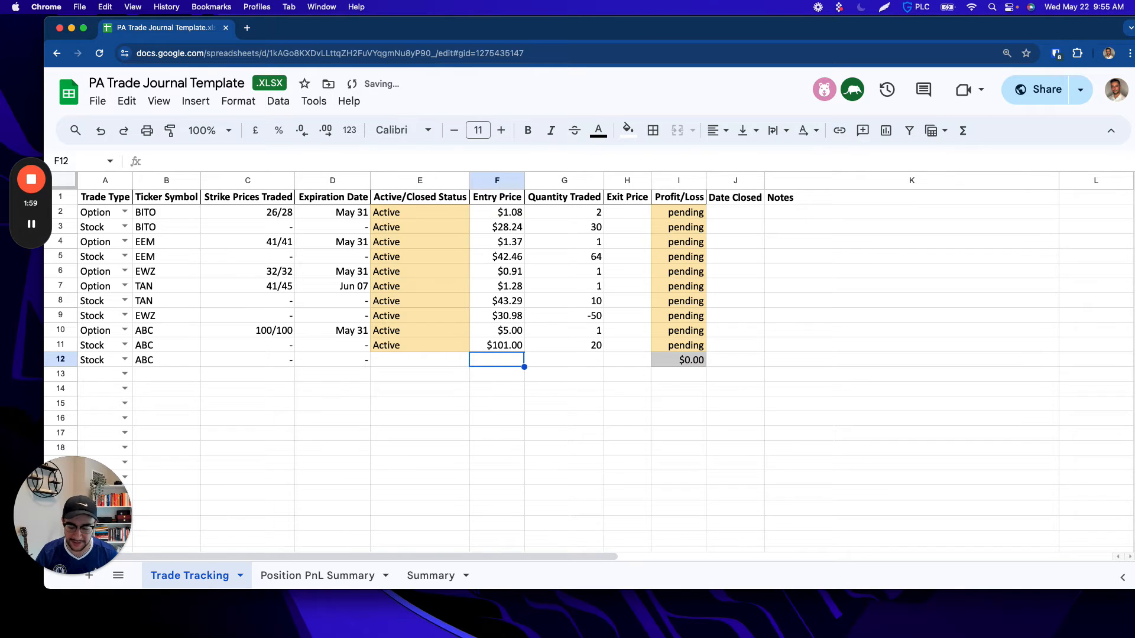
Step: Enter an entry price of 102 and a quantity of 20 for the ABC stock trade in row 12
text(10)
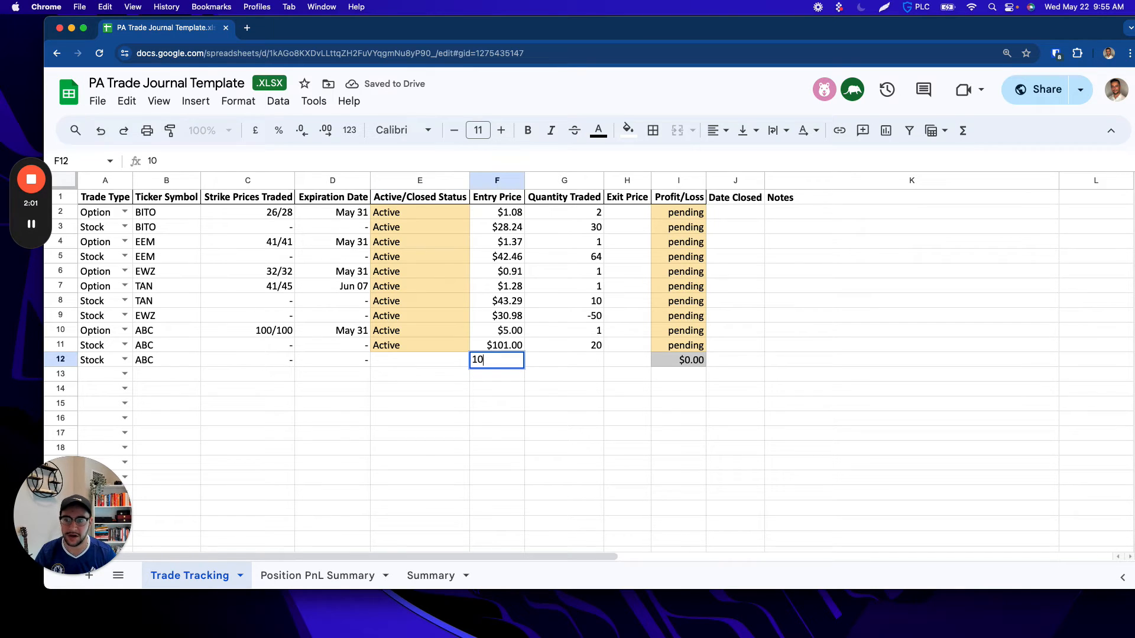
text(2)
key(Tab)
text(20)
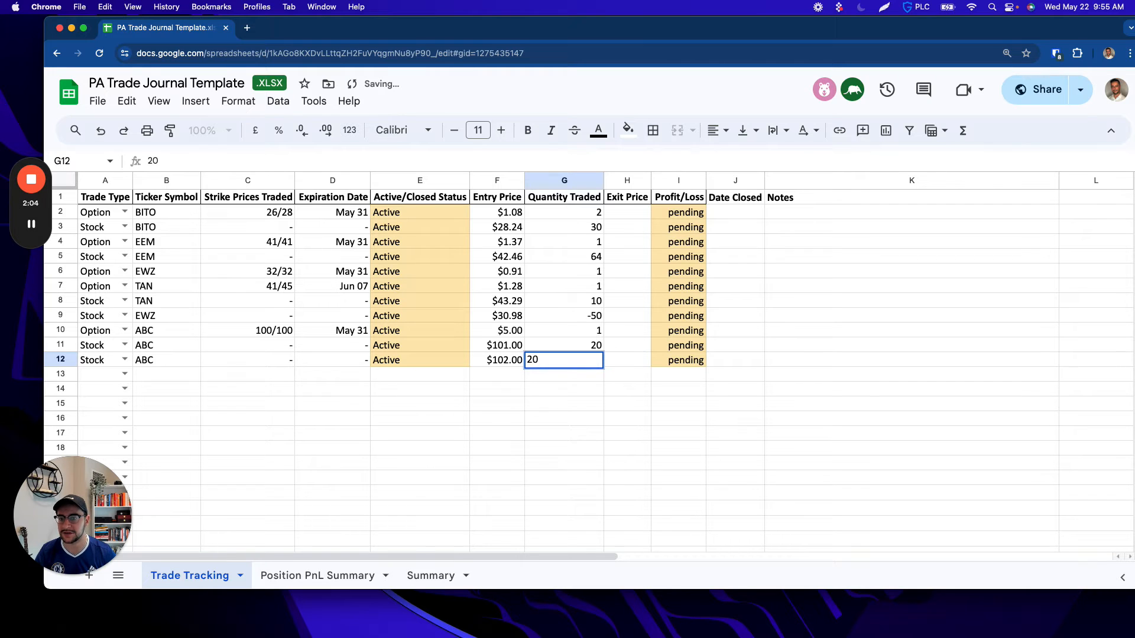
key(Tab)
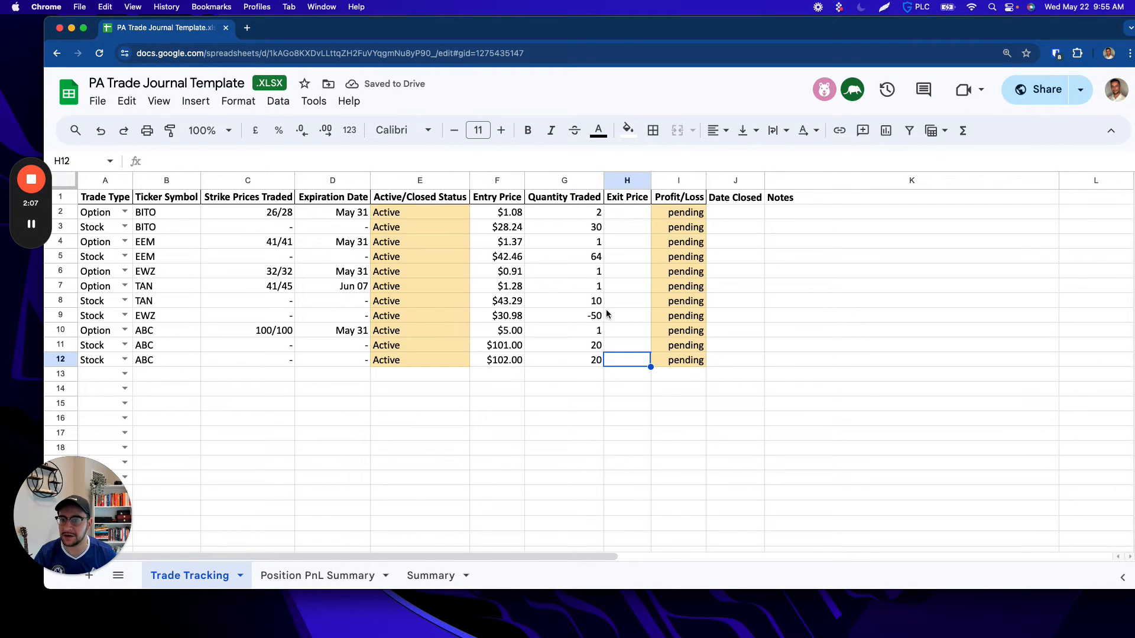
Step: Enter exit prices of 2 for the ABC option in row 10 and 102 for the ABC stock trade in row 11
click(636, 333)
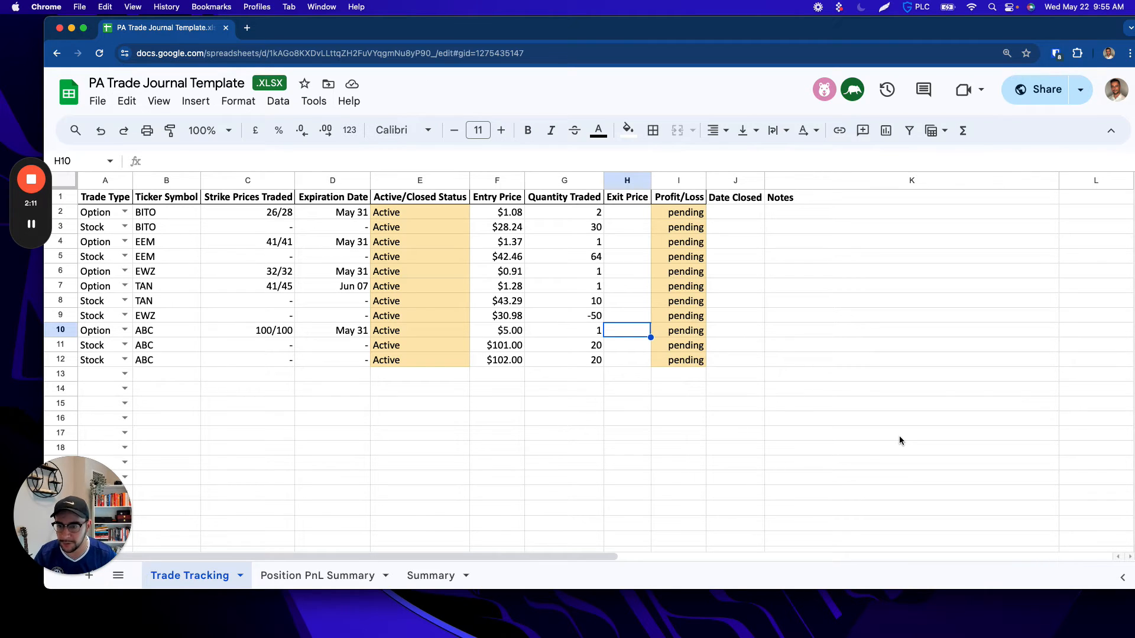
text(2)
key(Return)
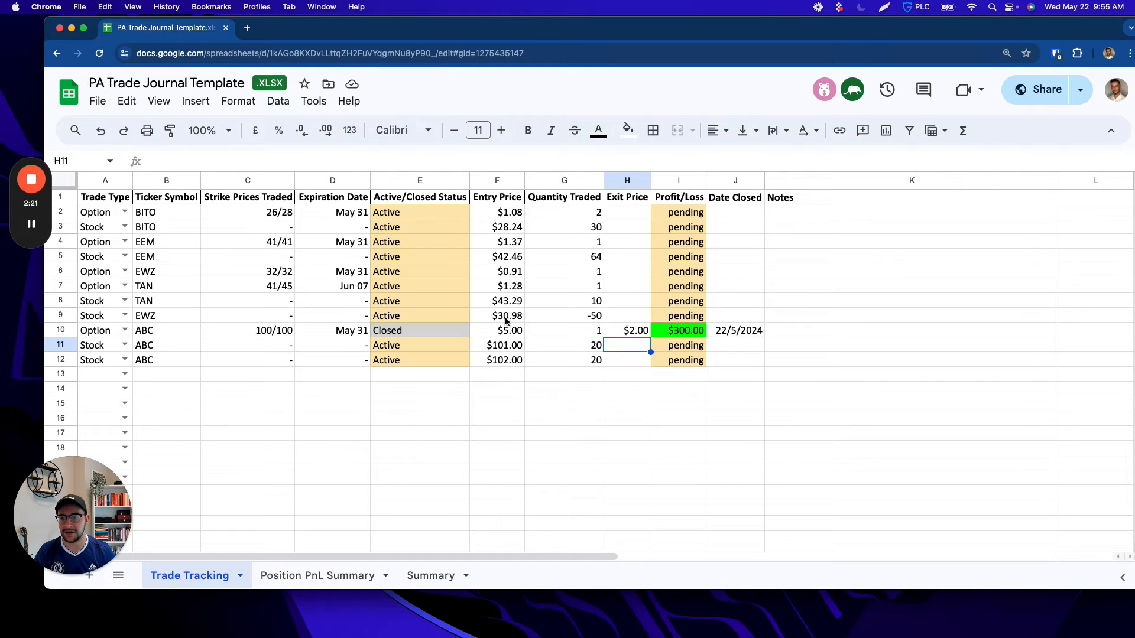
text(102)
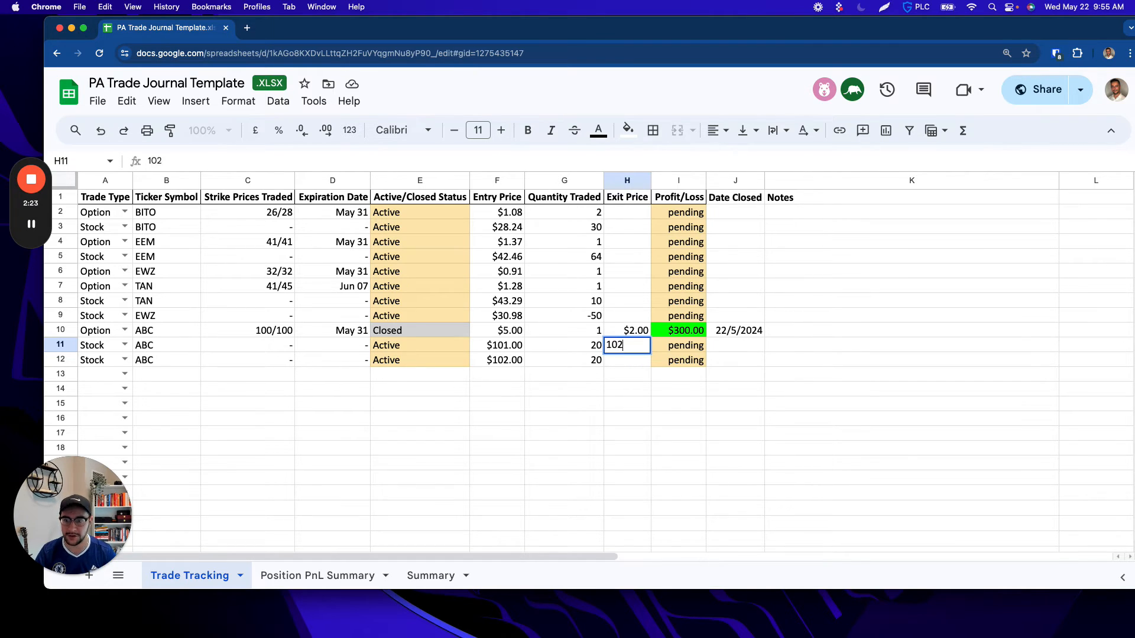
key(Return)
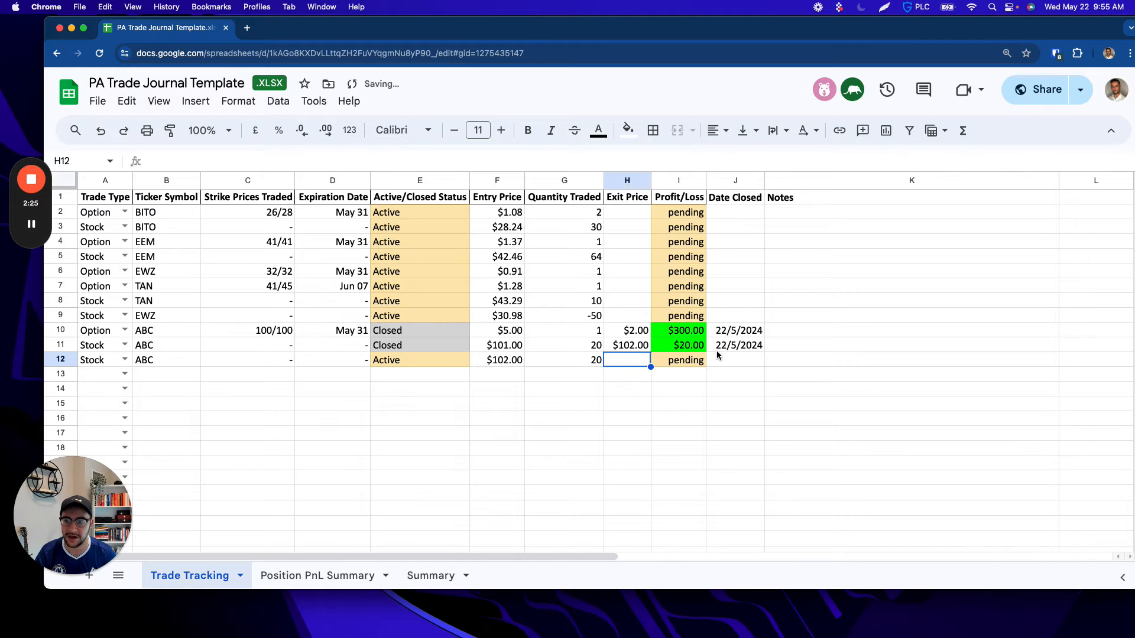
Step: Enter an exit price of 102 for the ABC stock trade in row 12 and check its profit/loss and date closed
text(102)
key(Return)
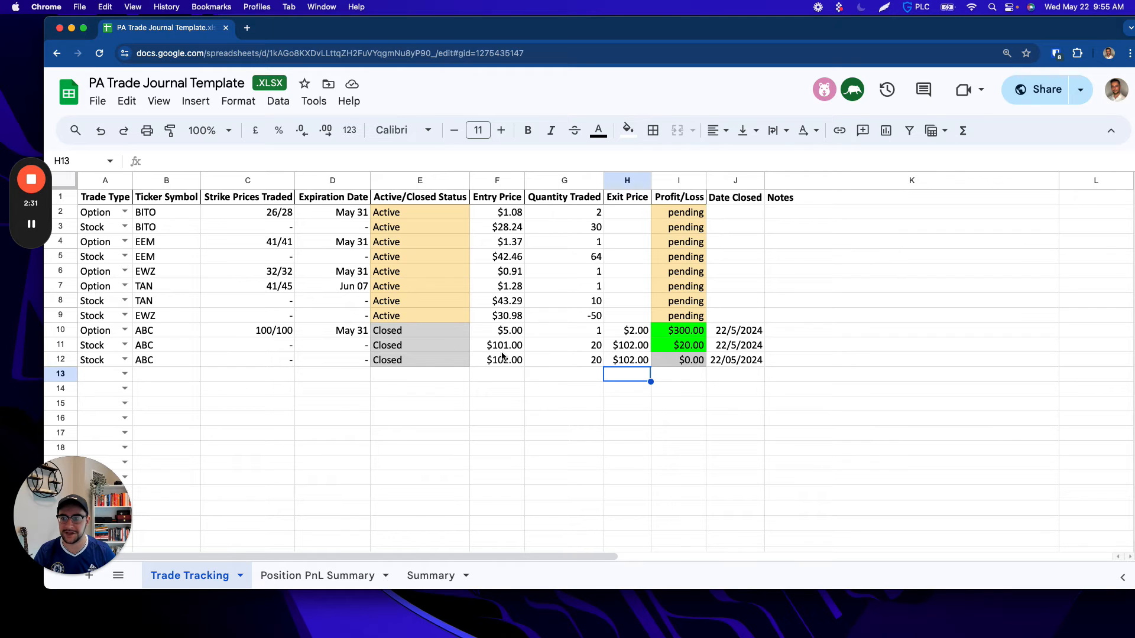
click(638, 361)
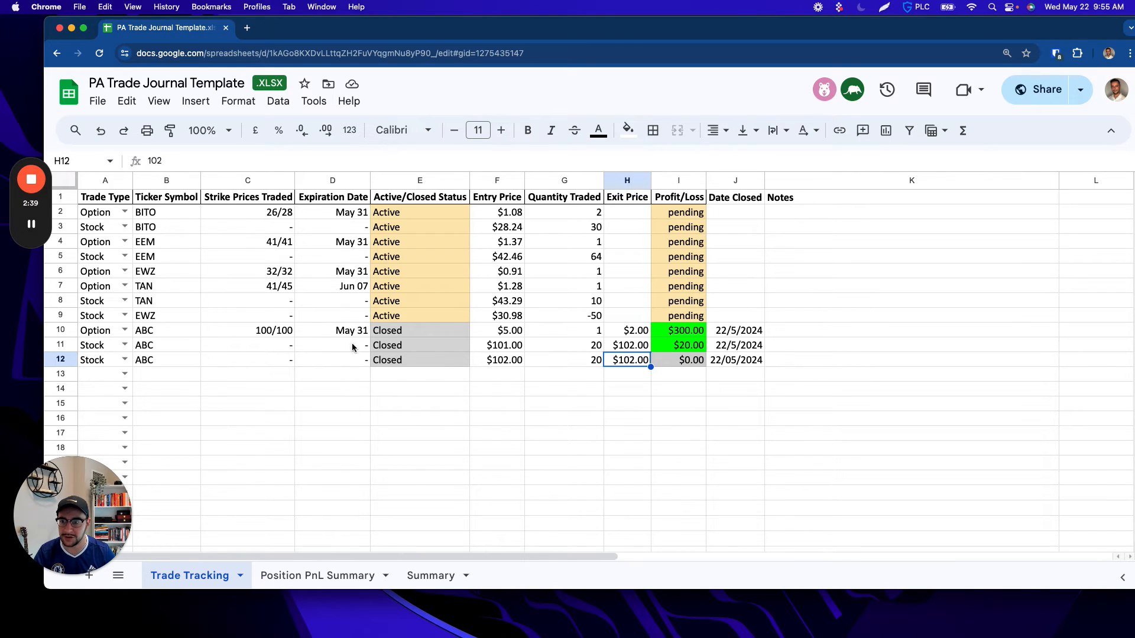
click(681, 360)
click(756, 360)
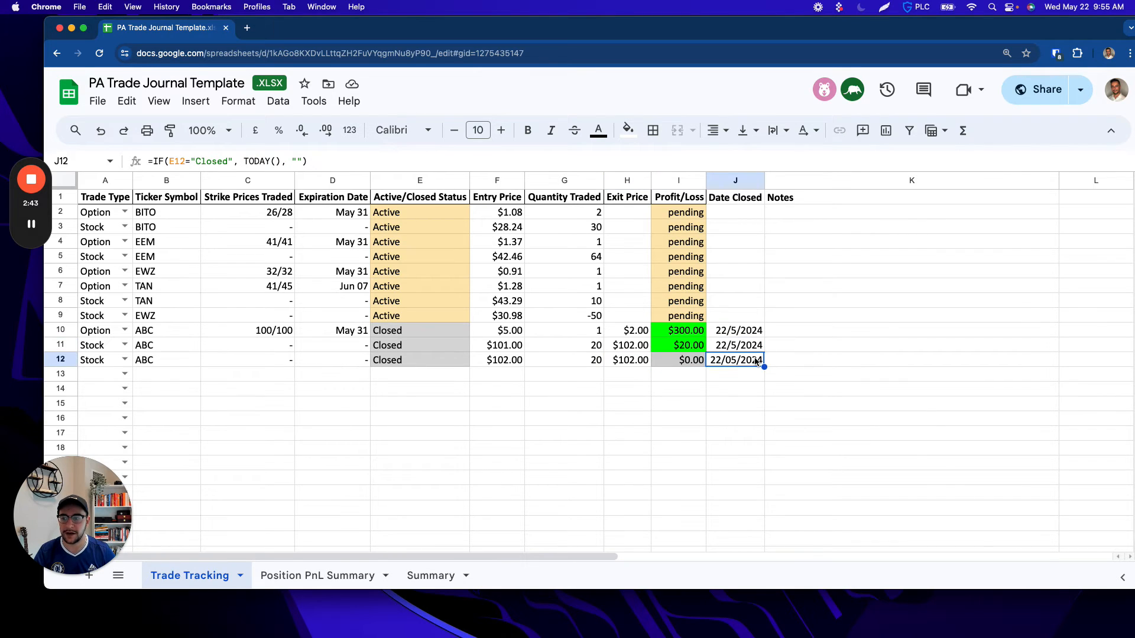
Step: Review the ABC ticker's option, stock and total PnL on the Position PnL Summary sheet
click(298, 578)
click(102, 217)
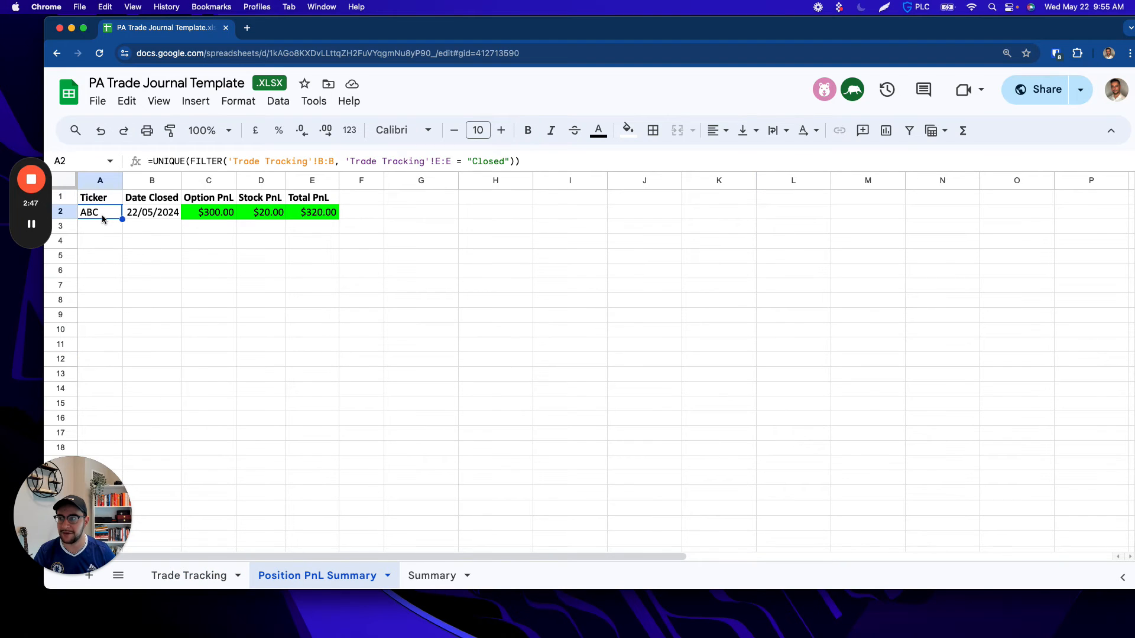
click(221, 215)
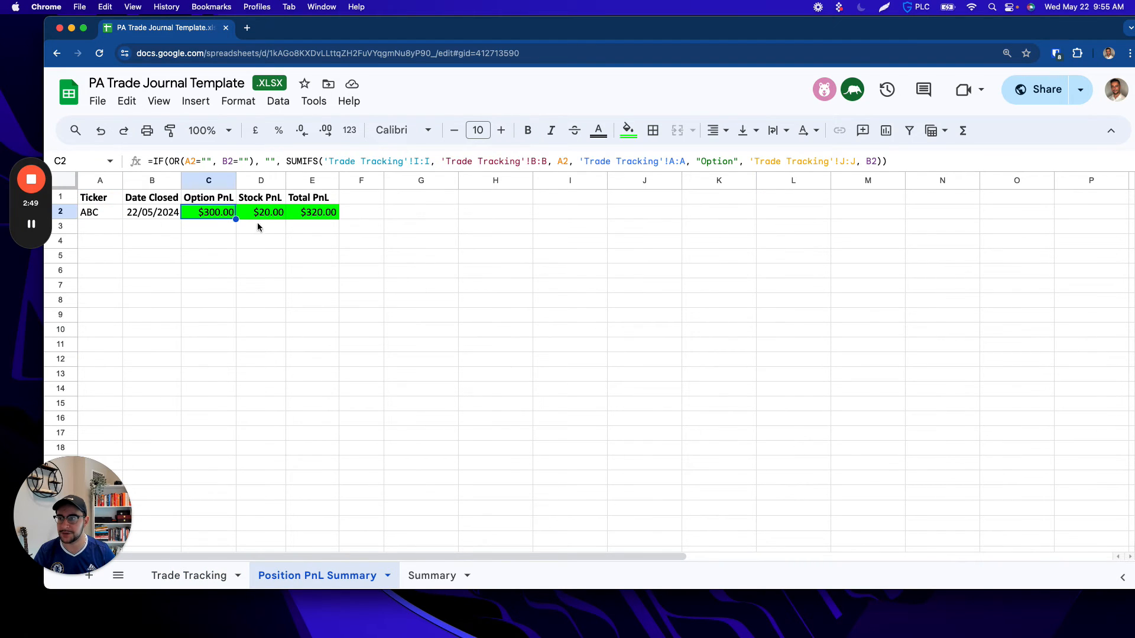
click(267, 215)
click(329, 214)
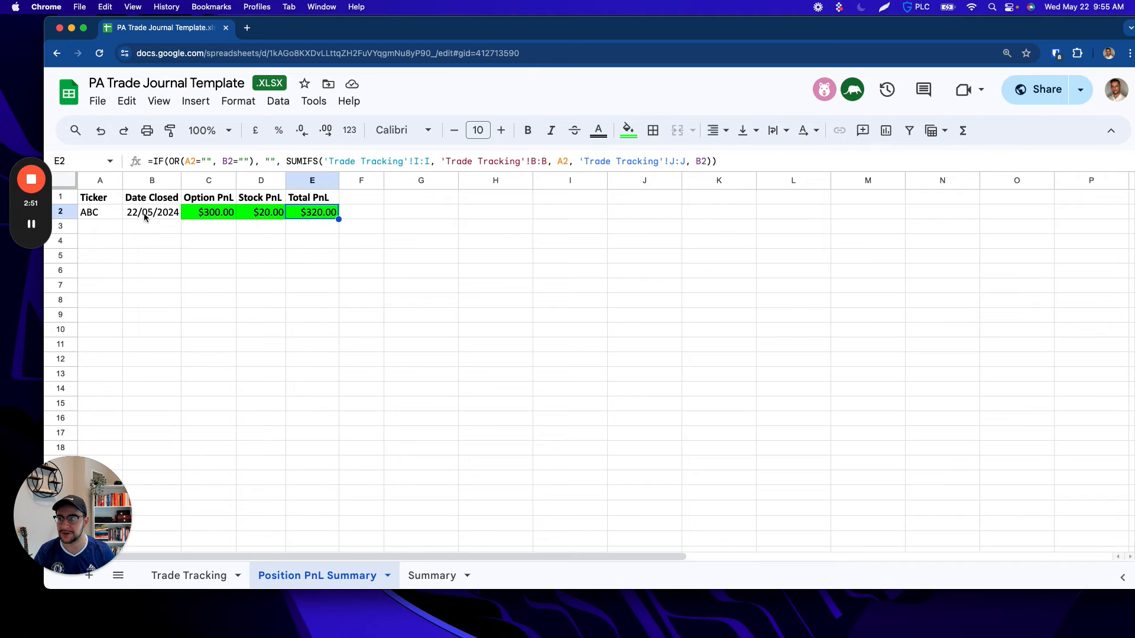
Step: Examine the largest winning and losing trade, average profit, account balances and percentage returns on the Summary sheet
click(431, 577)
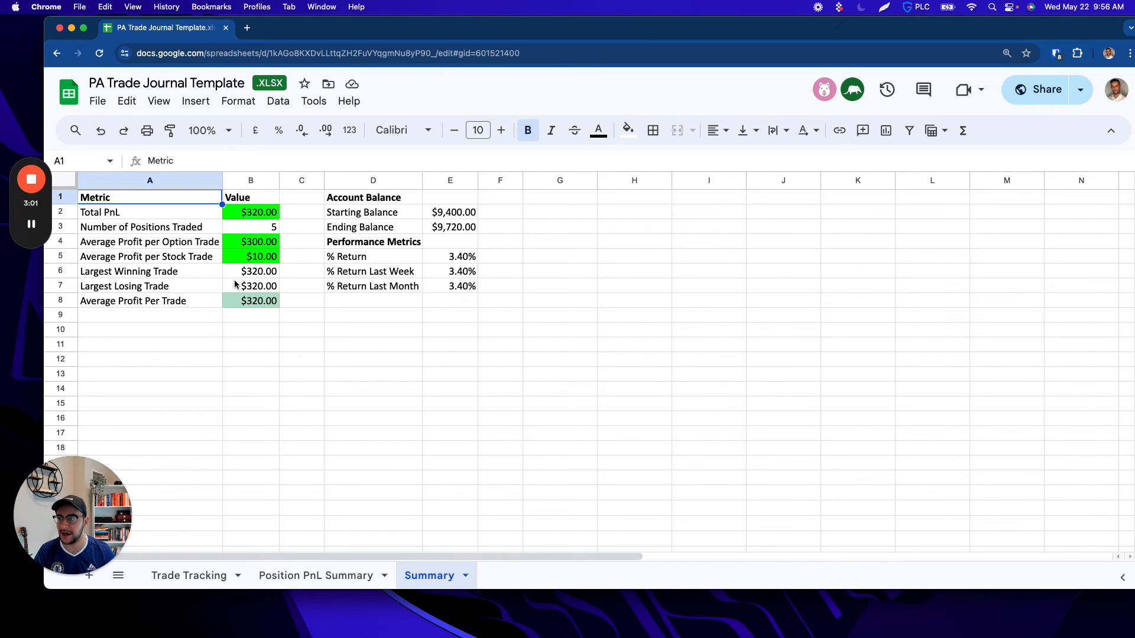
click(258, 272)
click(258, 286)
click(258, 301)
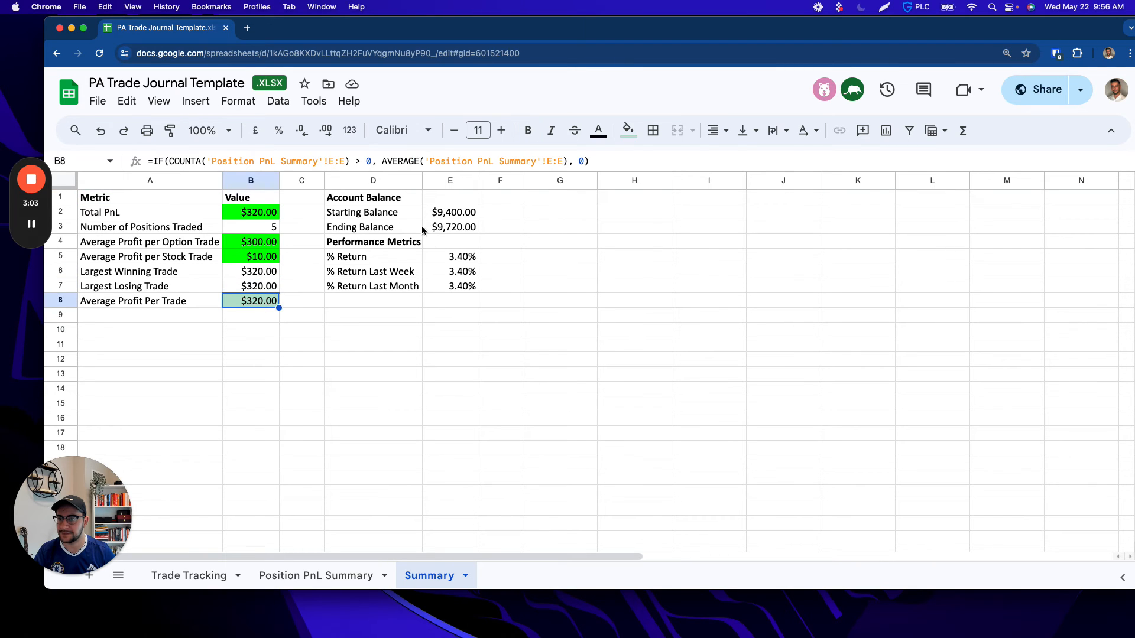
click(459, 212)
click(464, 227)
click(466, 257)
click(465, 272)
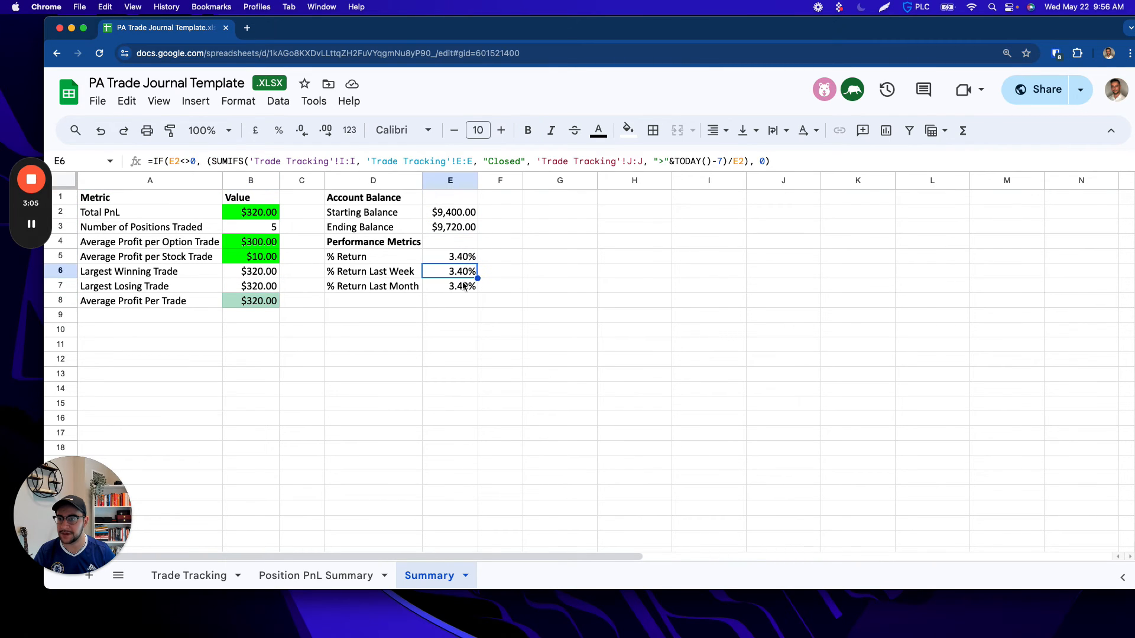
click(465, 286)
Step: On the Trade Tracking sheet, enter exit prices of 2 for the BITO option in row 2 and 26 for the BITO stock in row 3
click(218, 573)
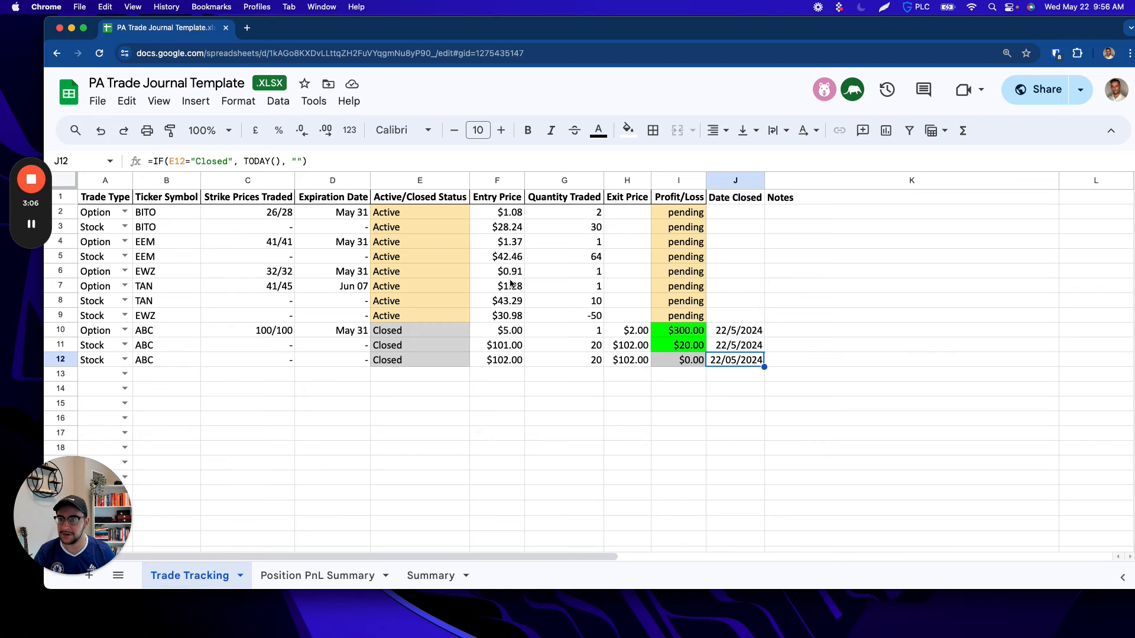
click(626, 214)
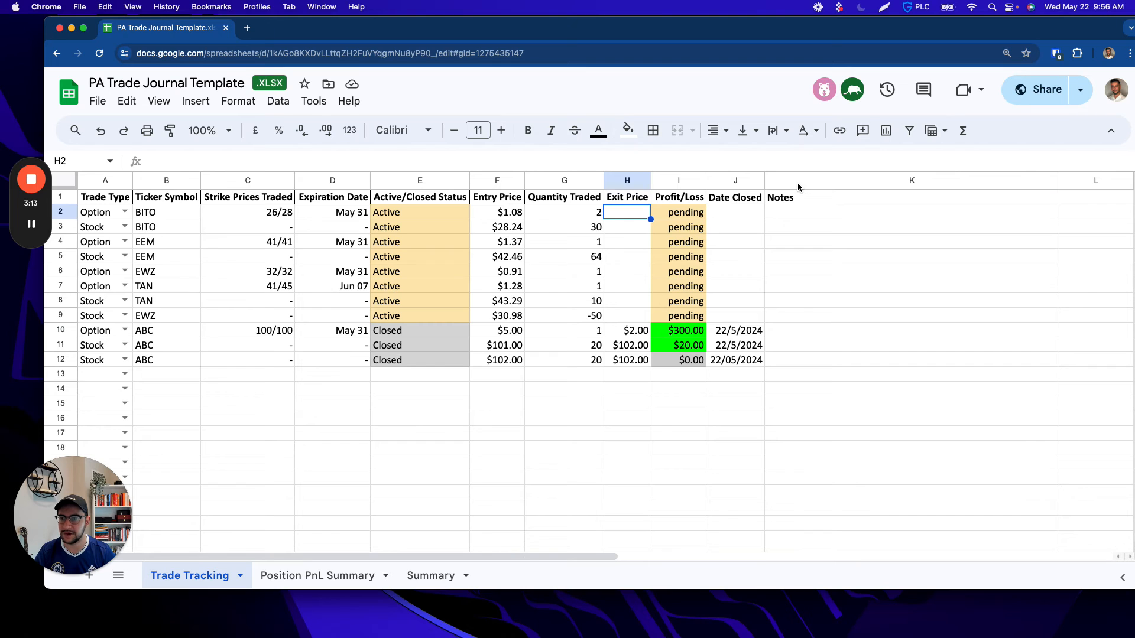
text(2)
key(Return)
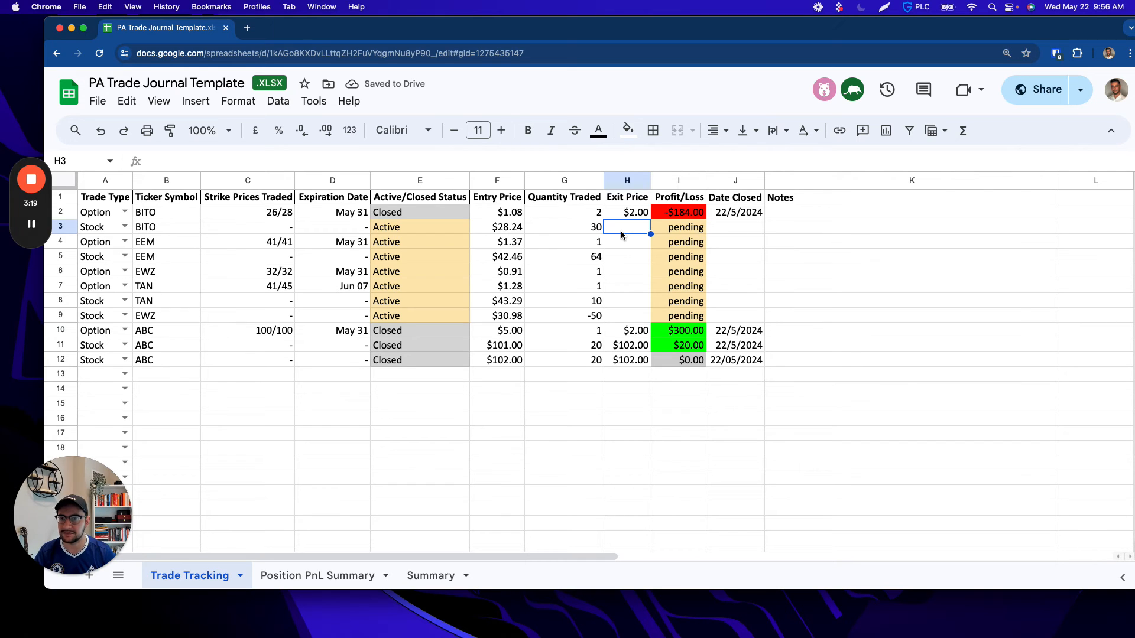
text(26)
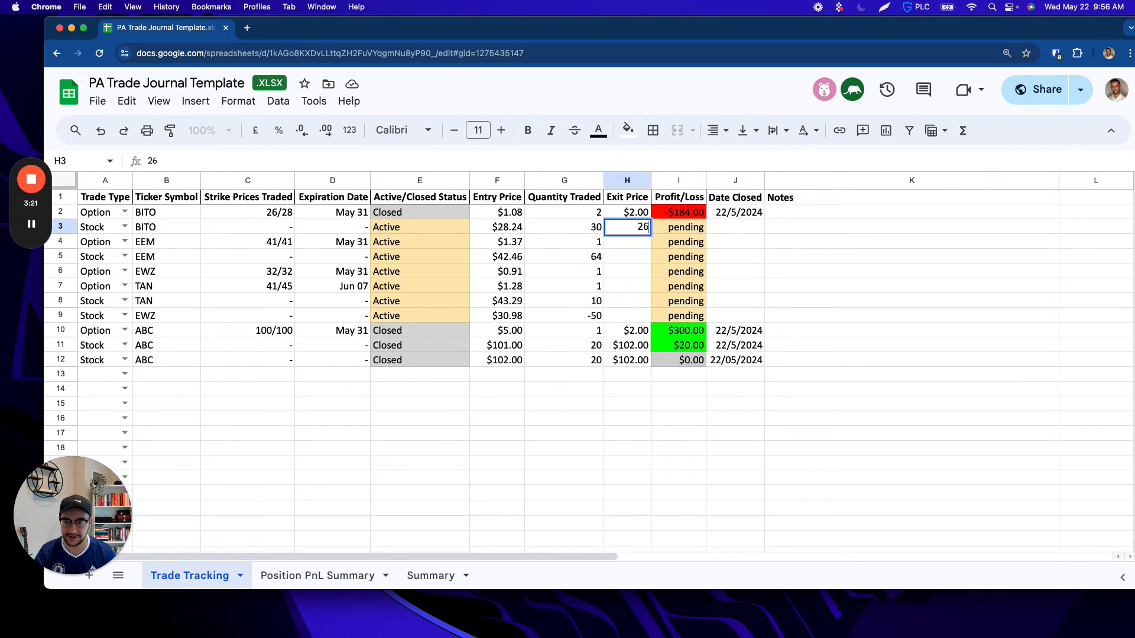
key(Return)
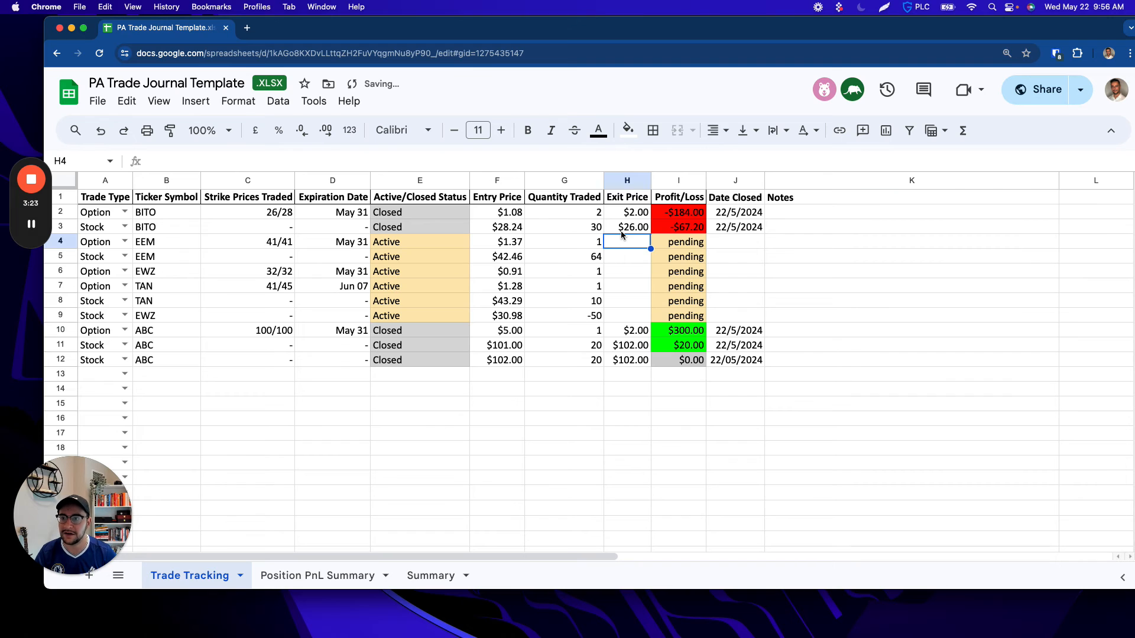
Step: Enter exit prices of 1 for the EEM option in row 4 and 43 for the EEM stock in row 5
text(1)
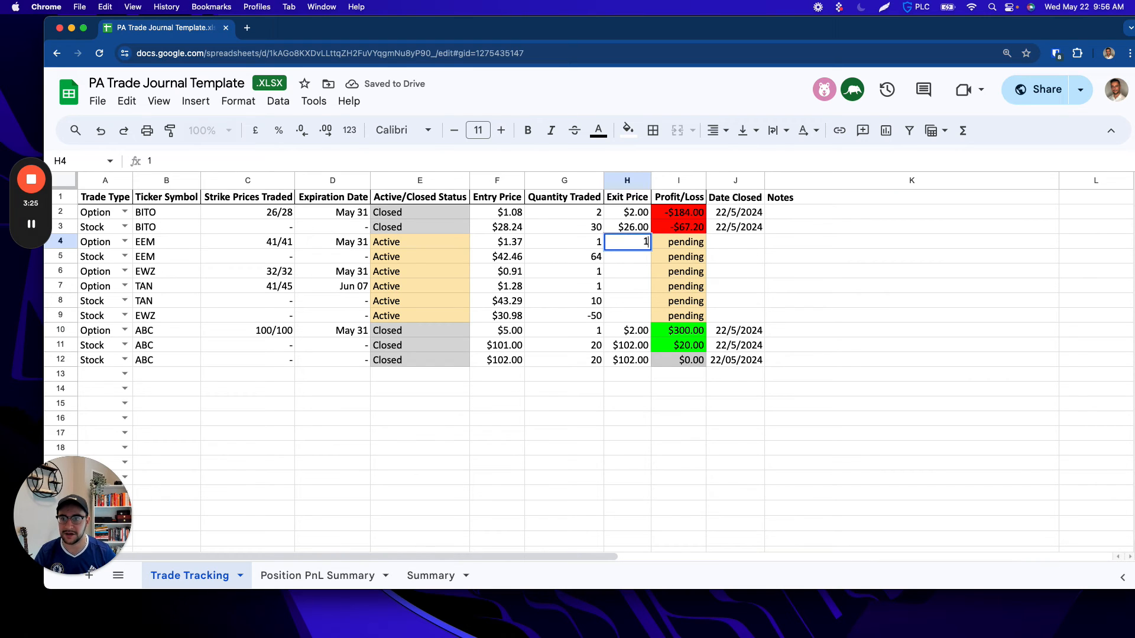
key(Return)
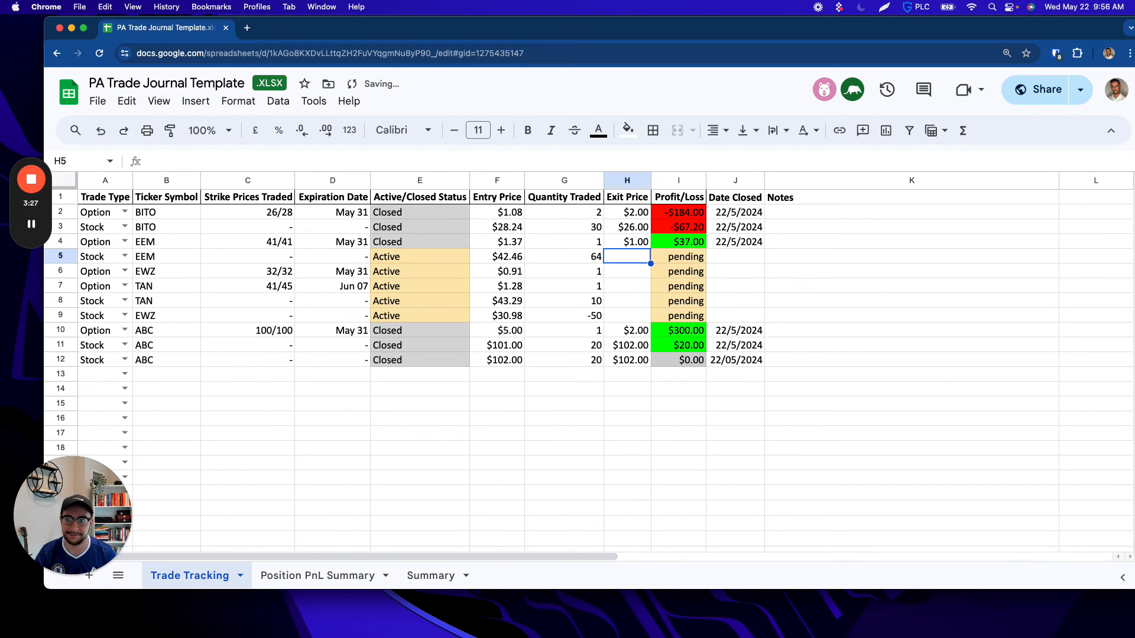
text(43)
key(Return)
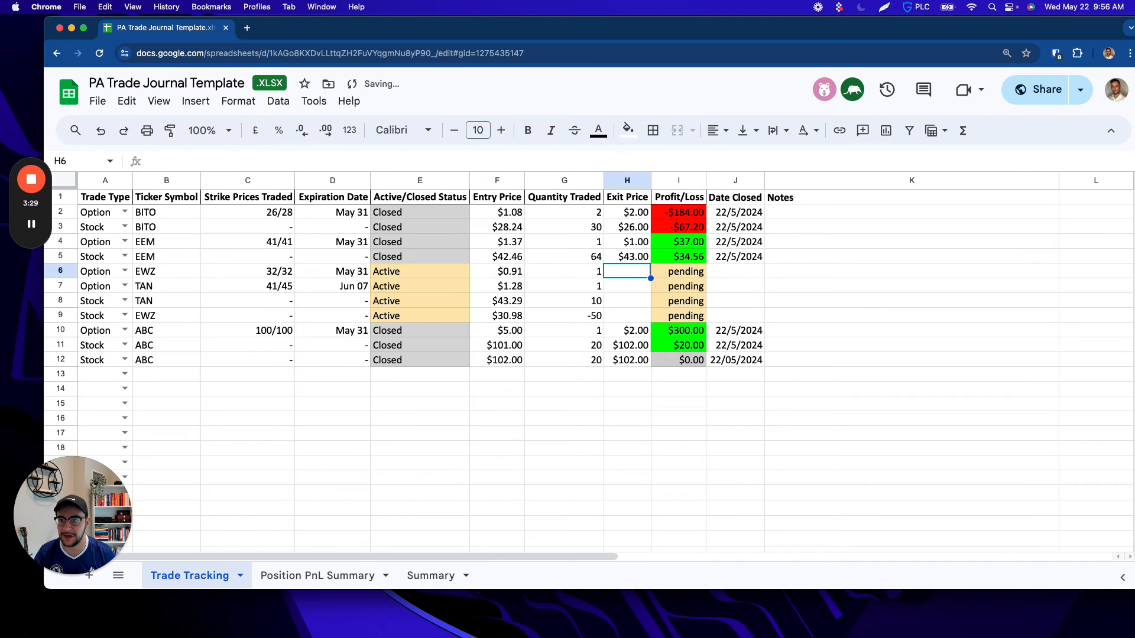
Step: Check the EEM and ABC ticker entries on the Position PnL Summary sheet
click(272, 575)
click(97, 227)
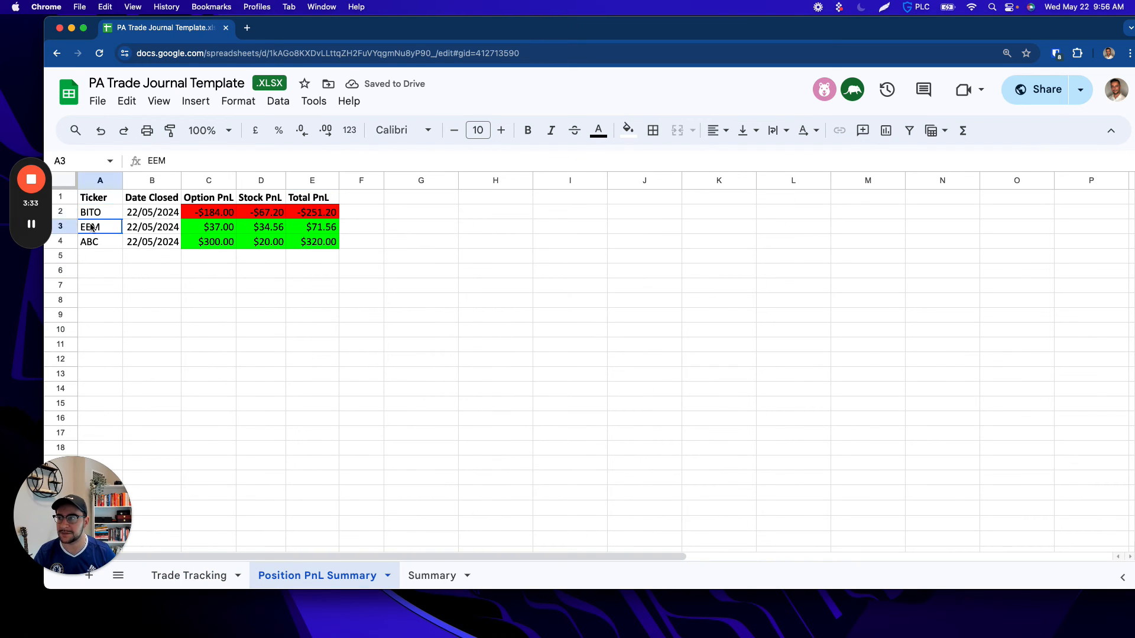
click(92, 242)
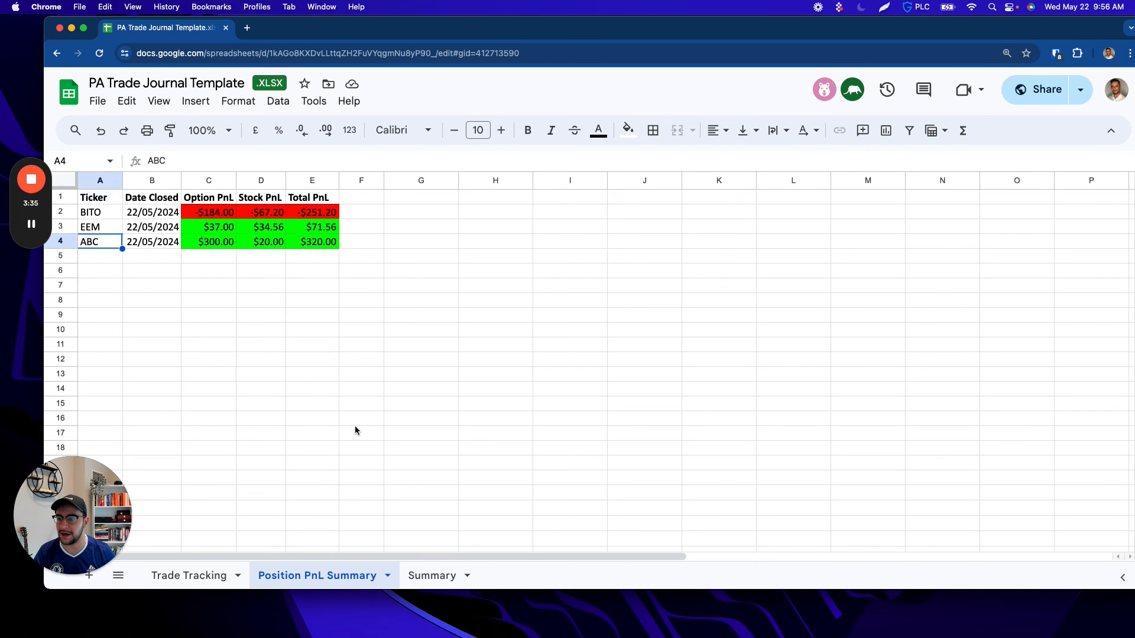
Step: Review the updated metrics, account balance and performance figures on the Summary sheet
click(431, 576)
drag(110, 216, 449, 300)
click(553, 318)
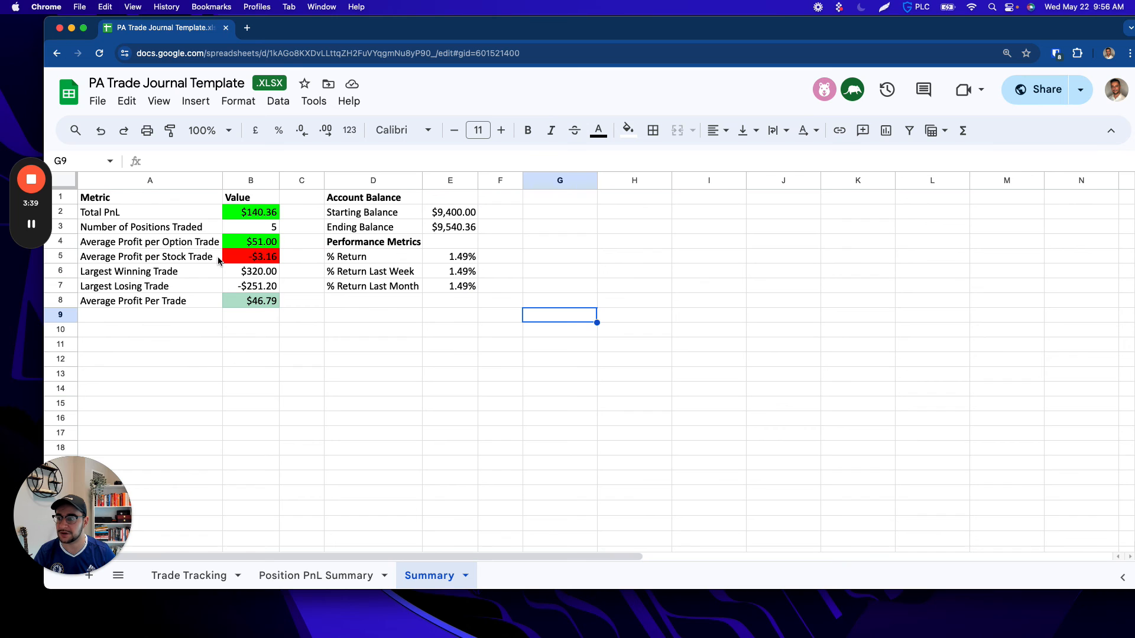
click(720, 273)
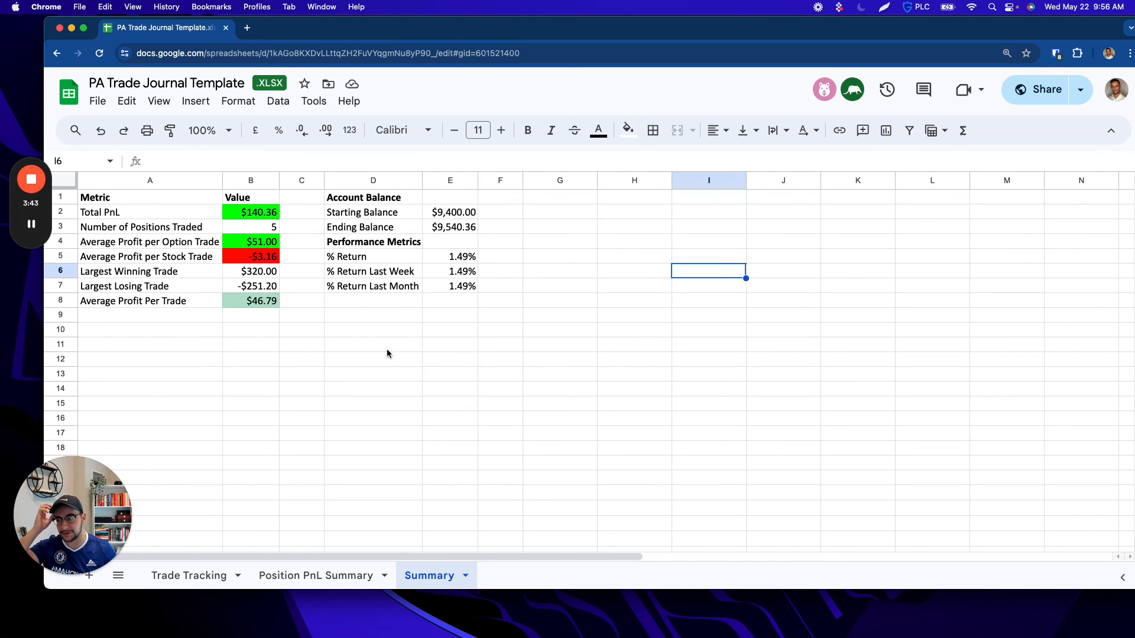
Step: Return to the Trade Tracking sheet and review the Quantity Traded values in rows 2 to 12
click(193, 574)
click(175, 393)
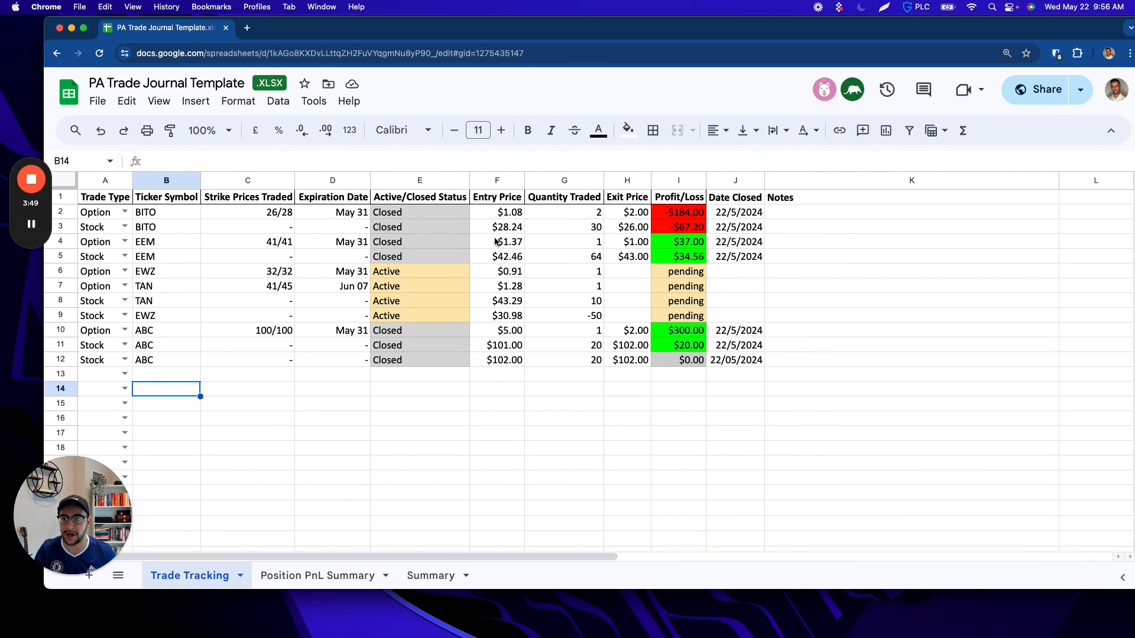
drag(596, 213, 577, 363)
click(644, 448)
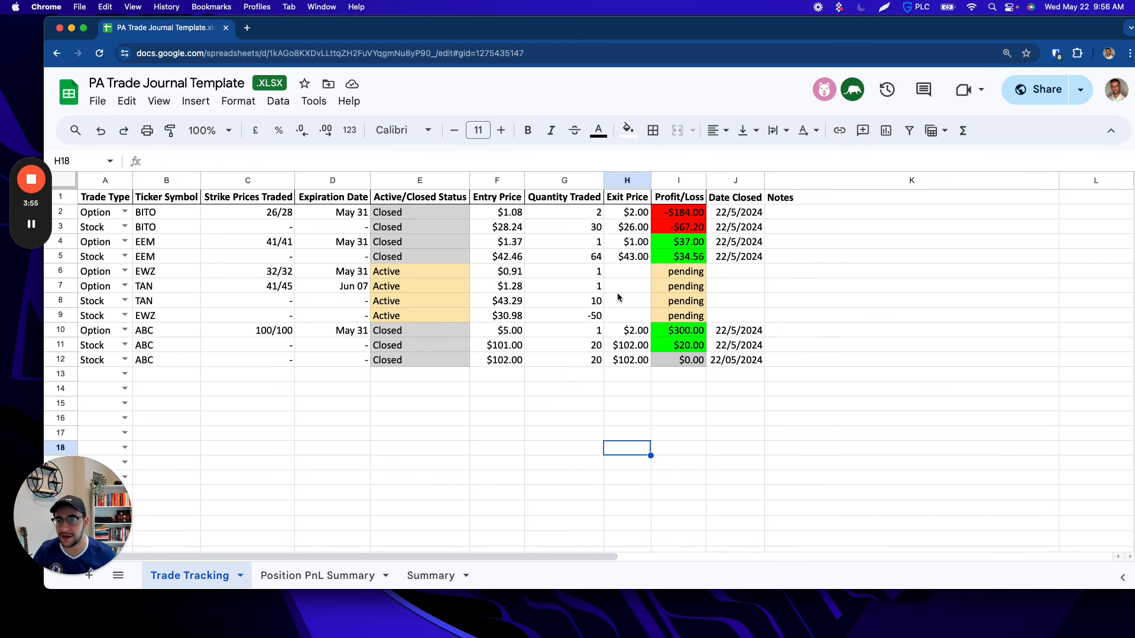
Step: Inspect the status formula in E14 and highlight the blank trade rows in A13:J19
click(416, 389)
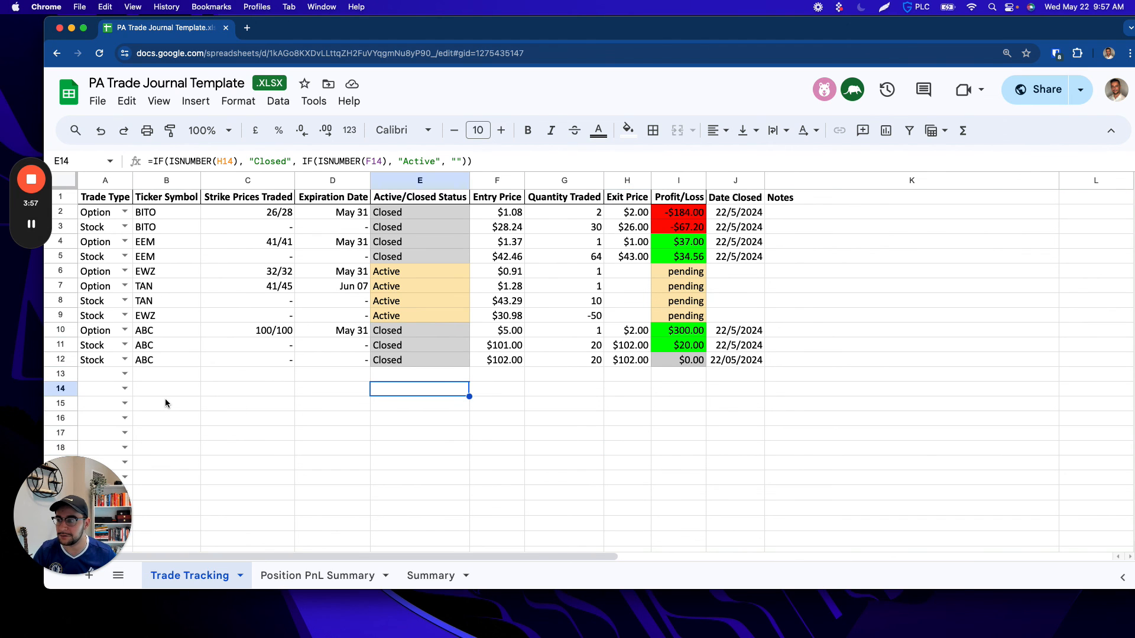
drag(95, 378, 750, 381)
drag(739, 469, 101, 375)
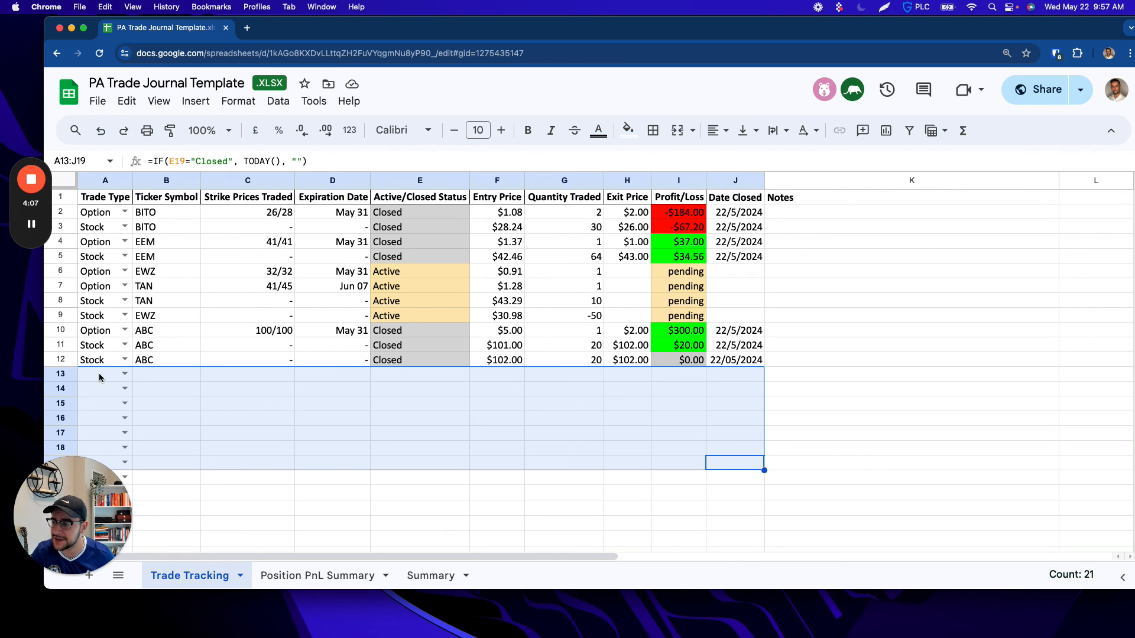
click(176, 374)
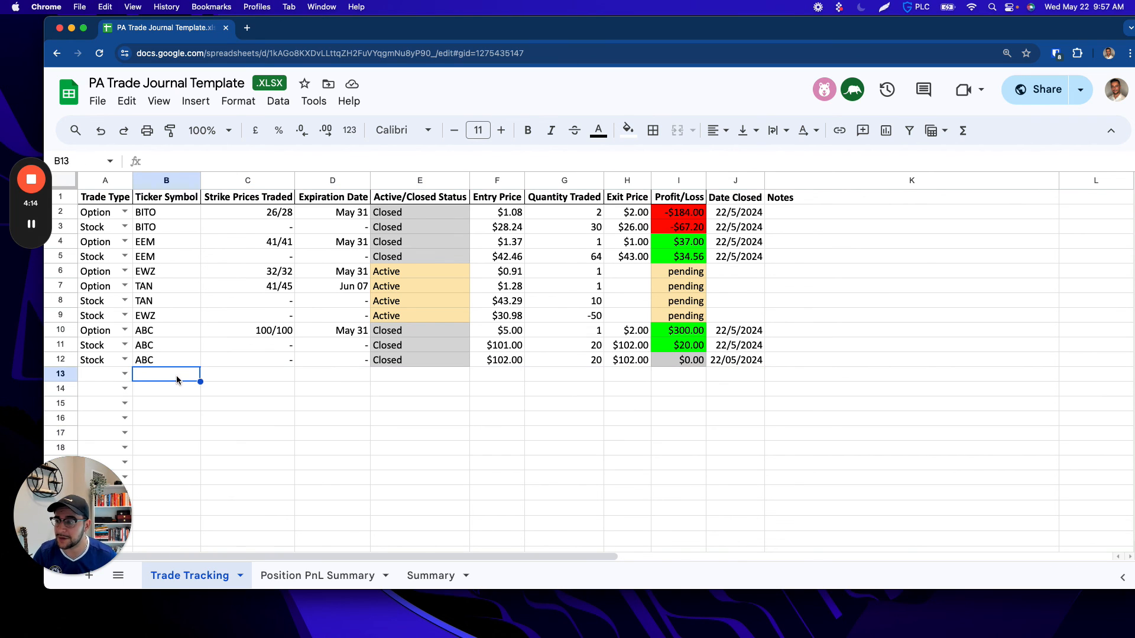